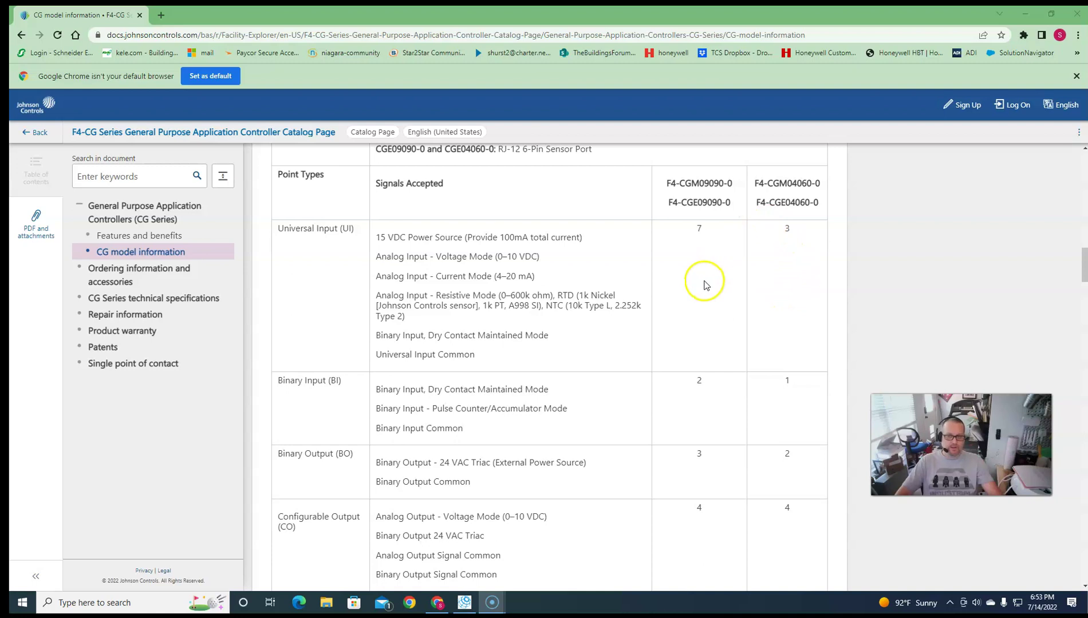
# Step: Scroll through the CG model table comparing F4-CGM09090-0 and F4-CGM04060-0 point-type counts
pyautogui.scroll(-4, 699, 311)
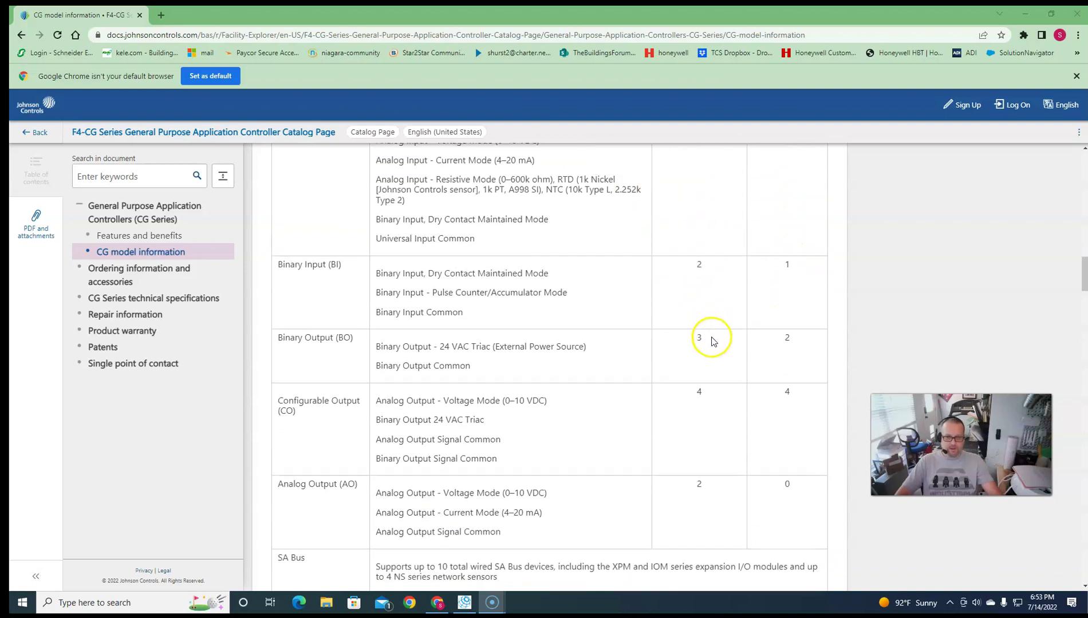
pyautogui.scroll(3, 710, 332)
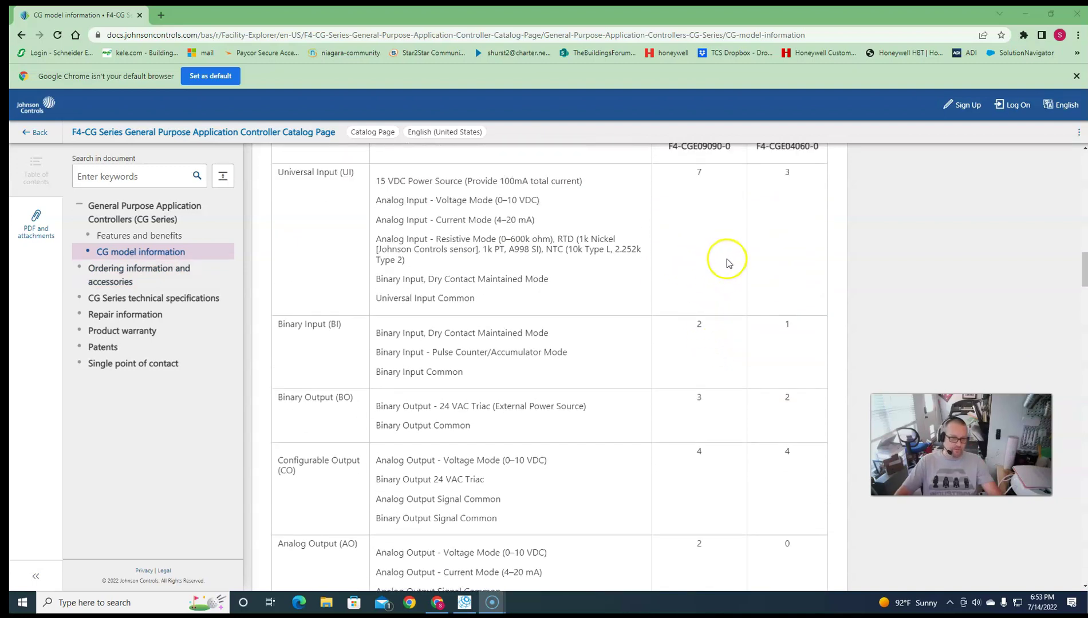
pyautogui.scroll(2, 715, 229)
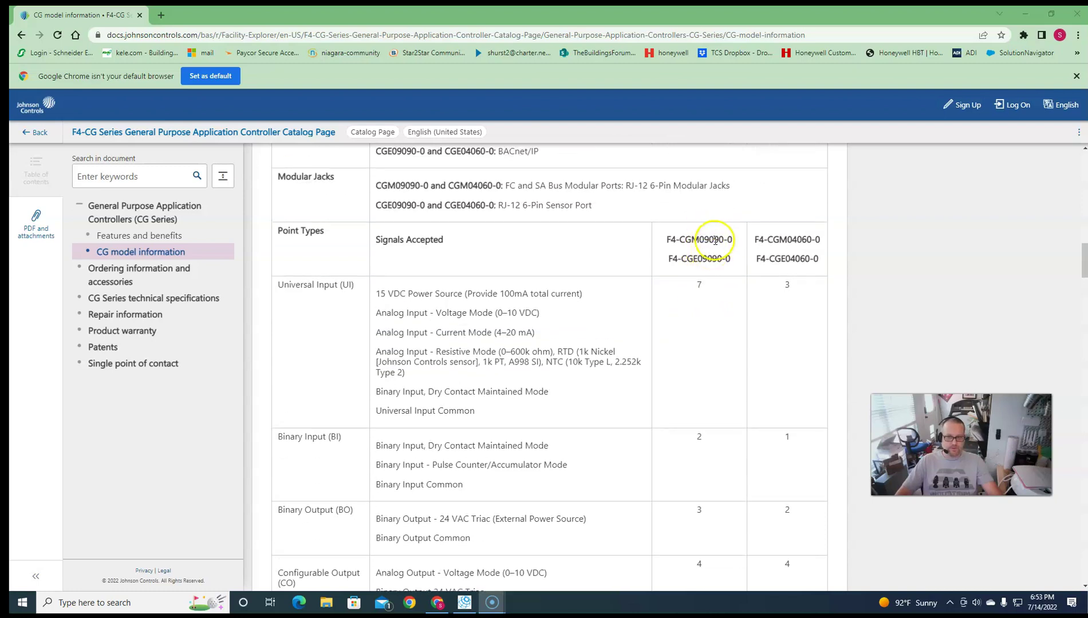
pyautogui.scroll(-1, 715, 290)
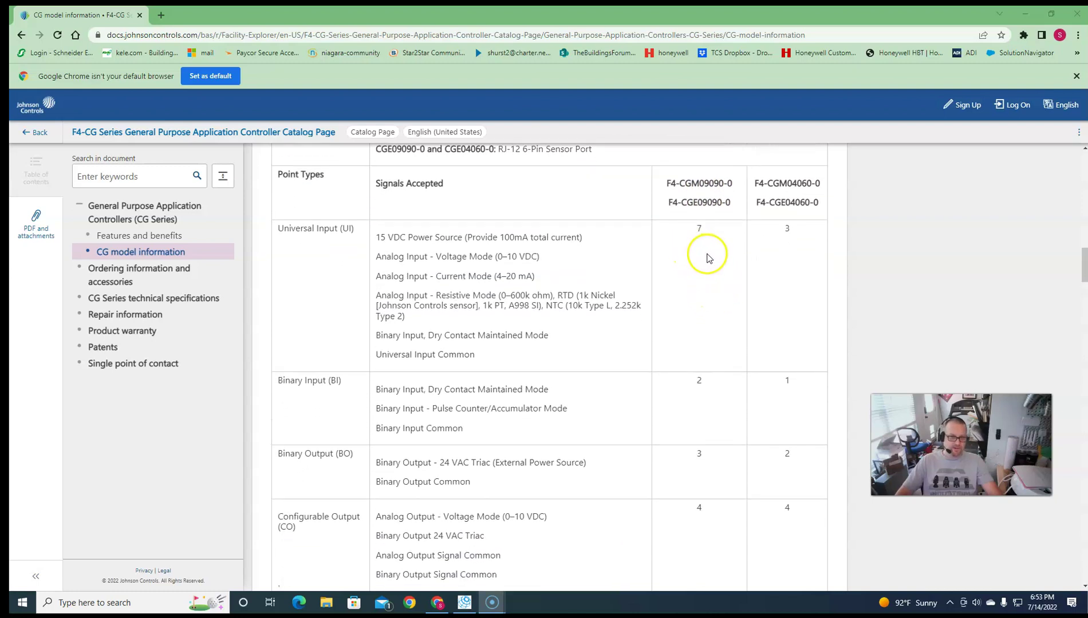
pyautogui.scroll(-2, 698, 306)
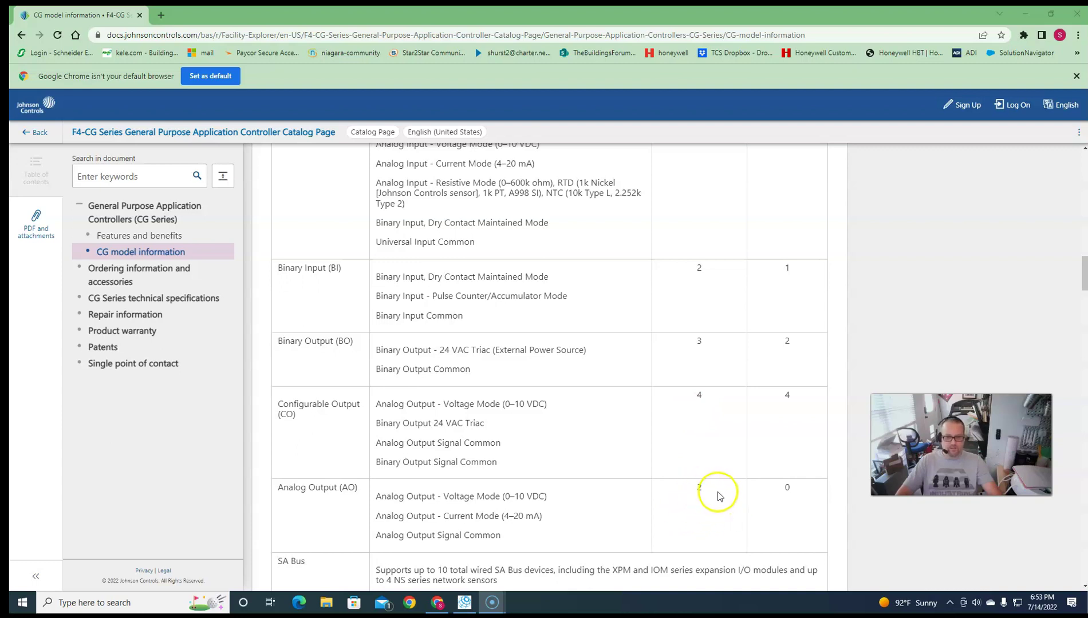
pyautogui.scroll(-1, 719, 495)
pyautogui.scroll(-1, 720, 494)
pyautogui.scroll(-3, 372, 544)
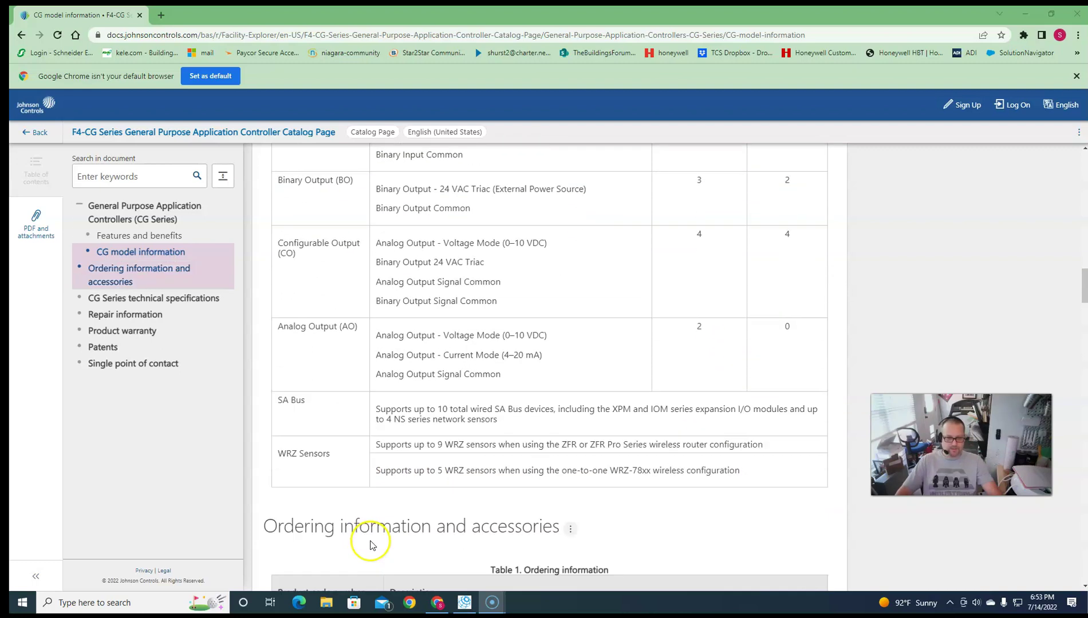
pyautogui.scroll(9, 558, 505)
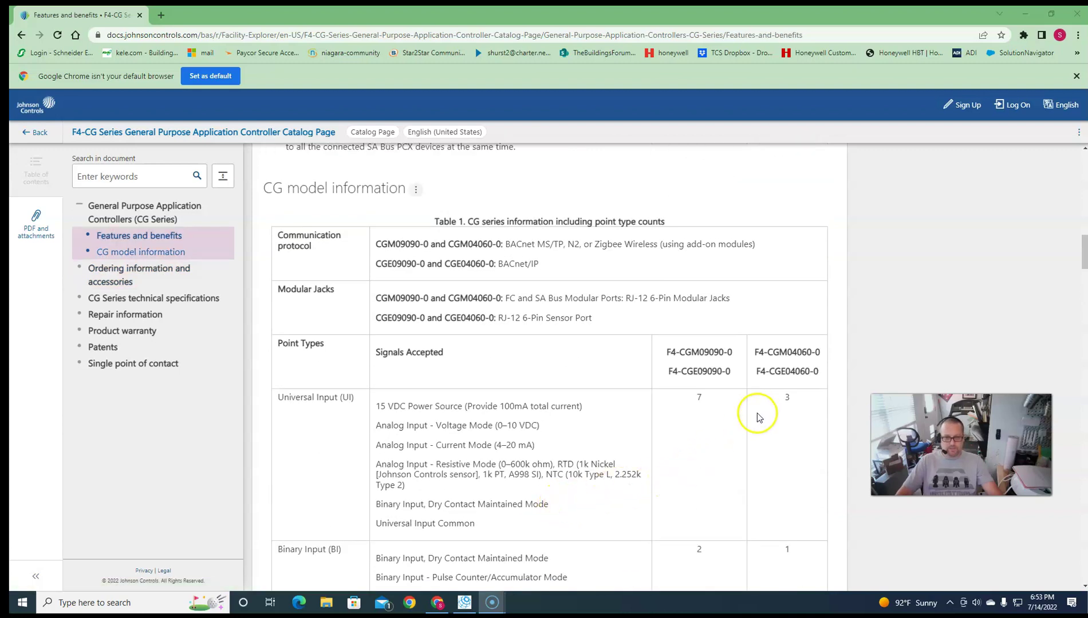
pyautogui.scroll(-1, 800, 372)
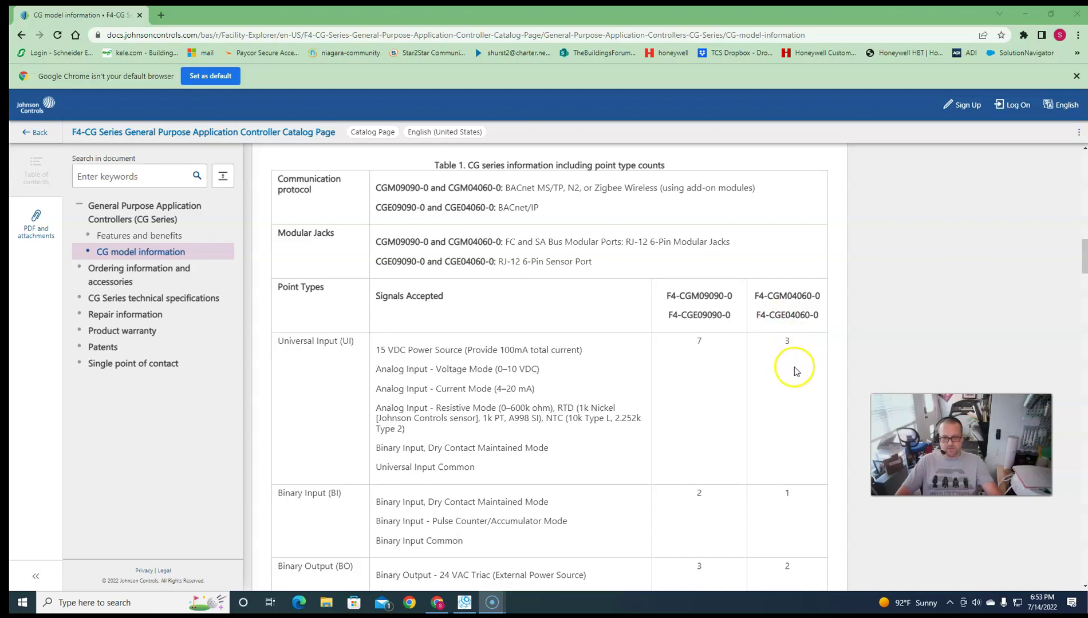
pyautogui.scroll(-1, 793, 350)
pyautogui.scroll(-1, 795, 383)
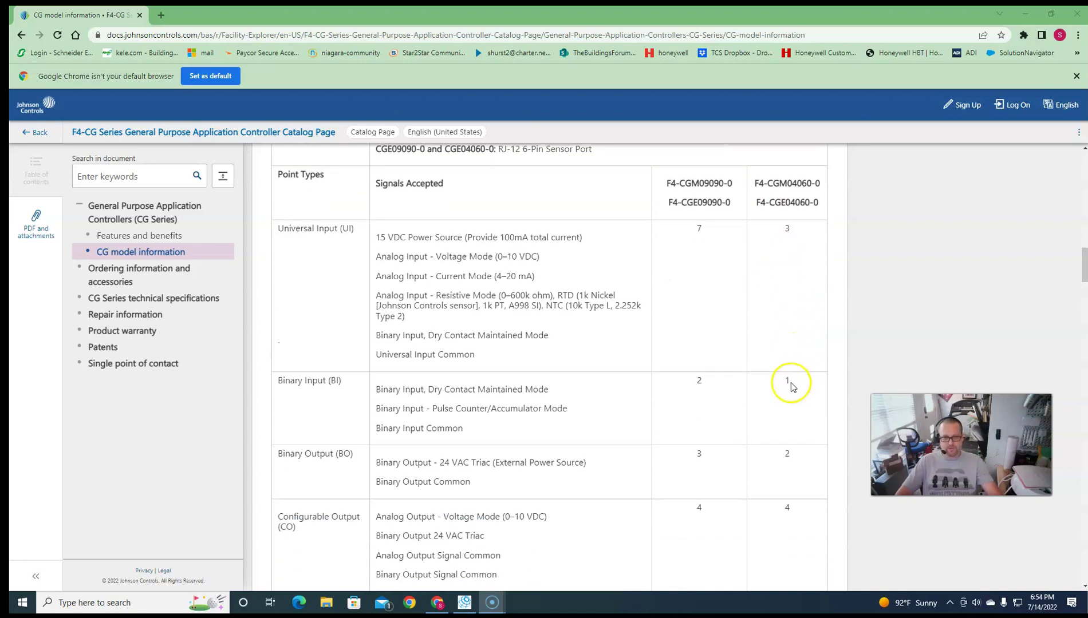
pyautogui.scroll(-1, 789, 424)
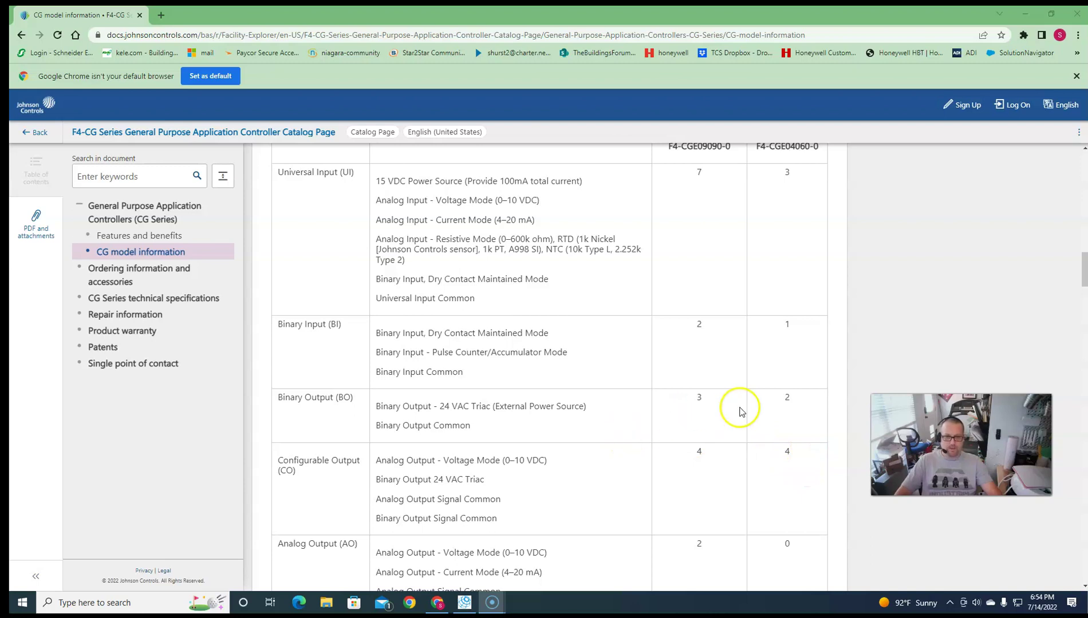
pyautogui.scroll(1, 763, 363)
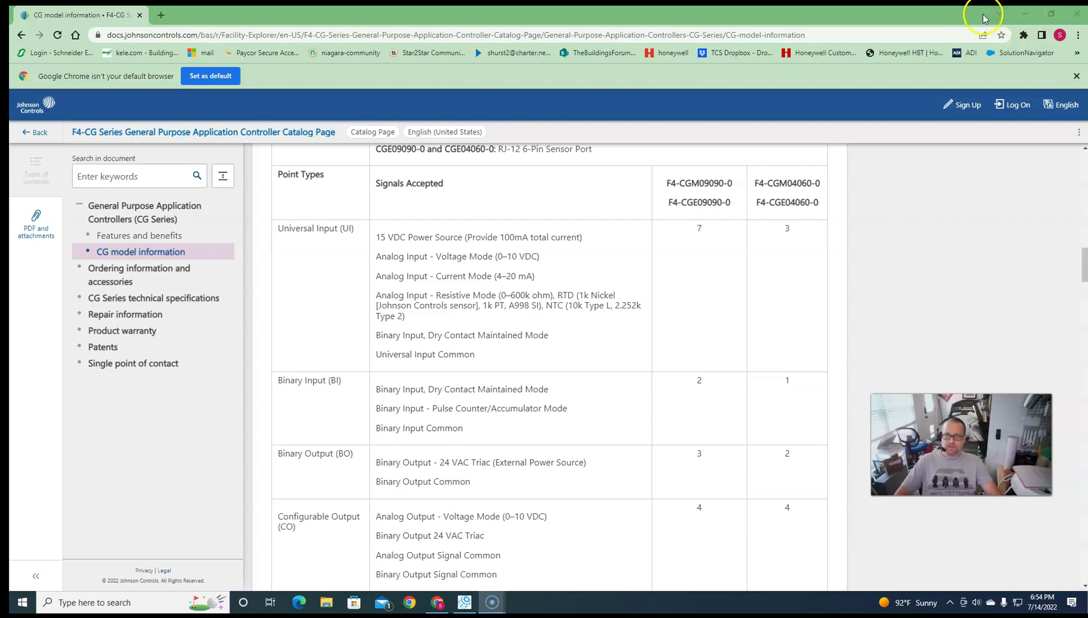
# Step: Return to the Multizone application in CCT and review its SA Bus hardware definition
pyautogui.click(1025, 18)
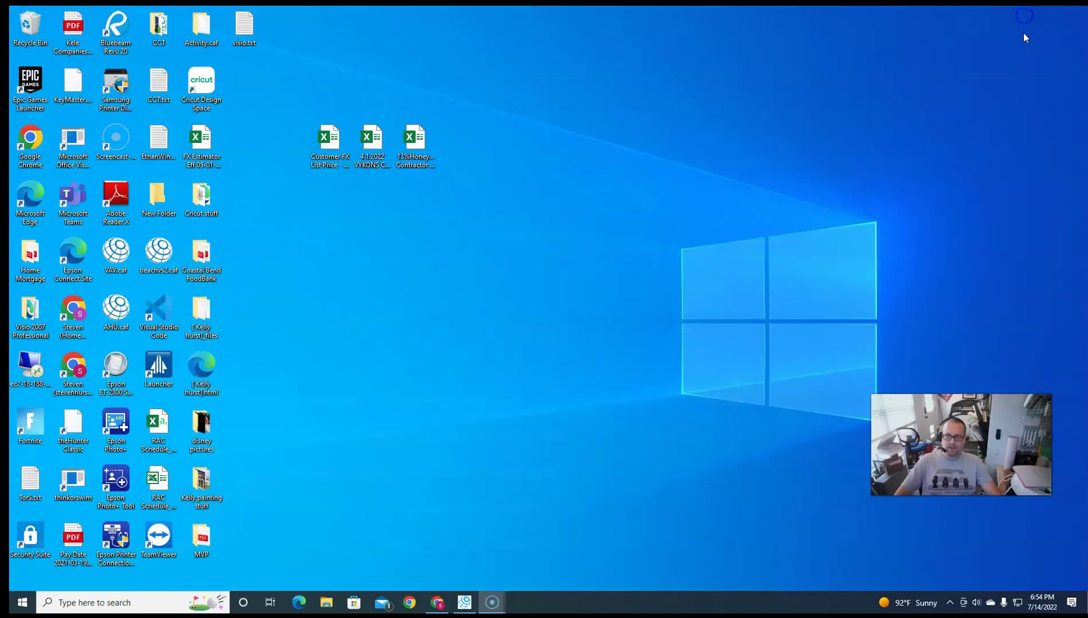
pyautogui.click(465, 599)
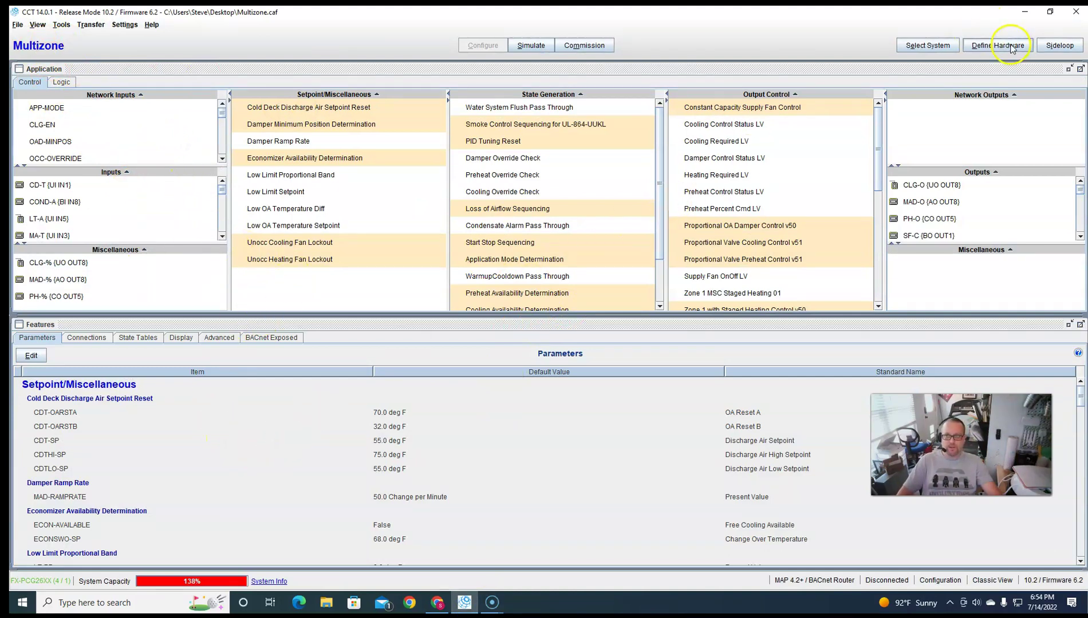
pyautogui.click(999, 45)
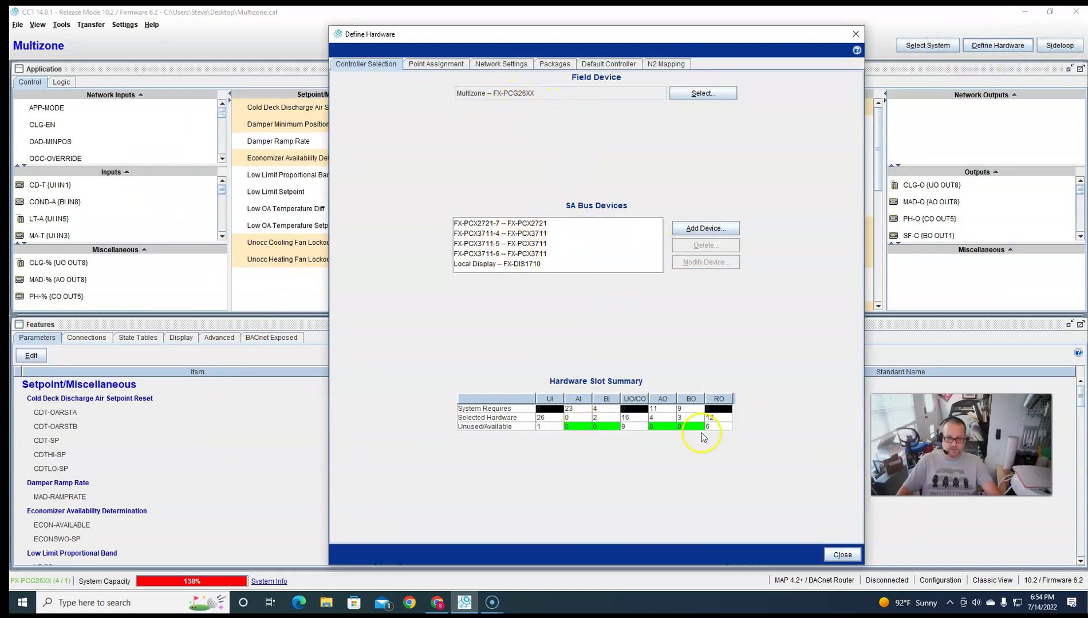
pyautogui.click(856, 36)
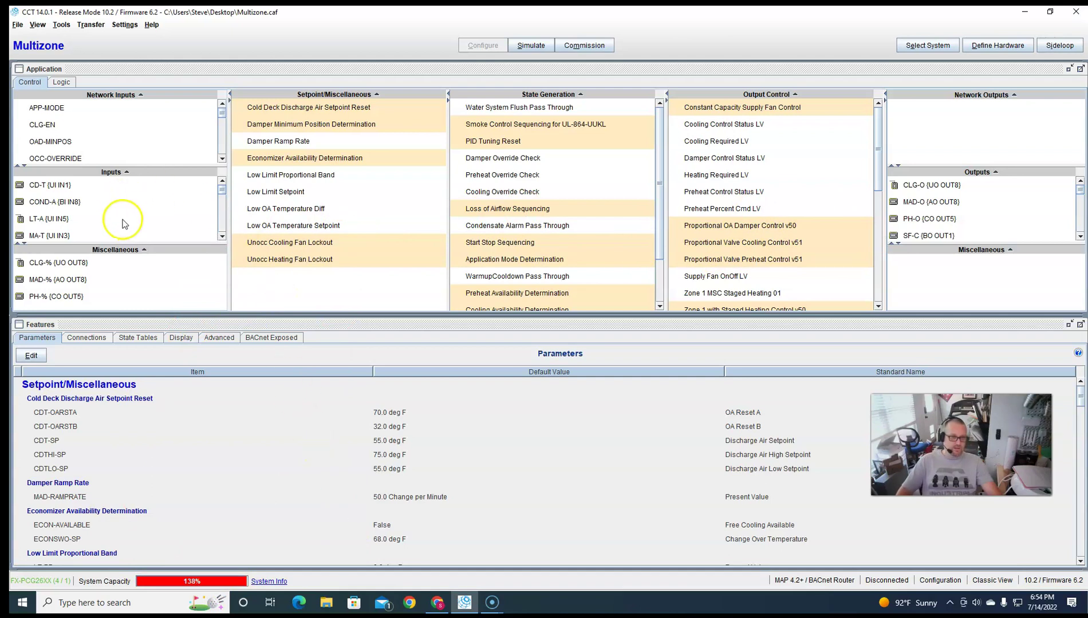
pyautogui.scroll(-5, 128, 212)
pyautogui.scroll(-2, 132, 212)
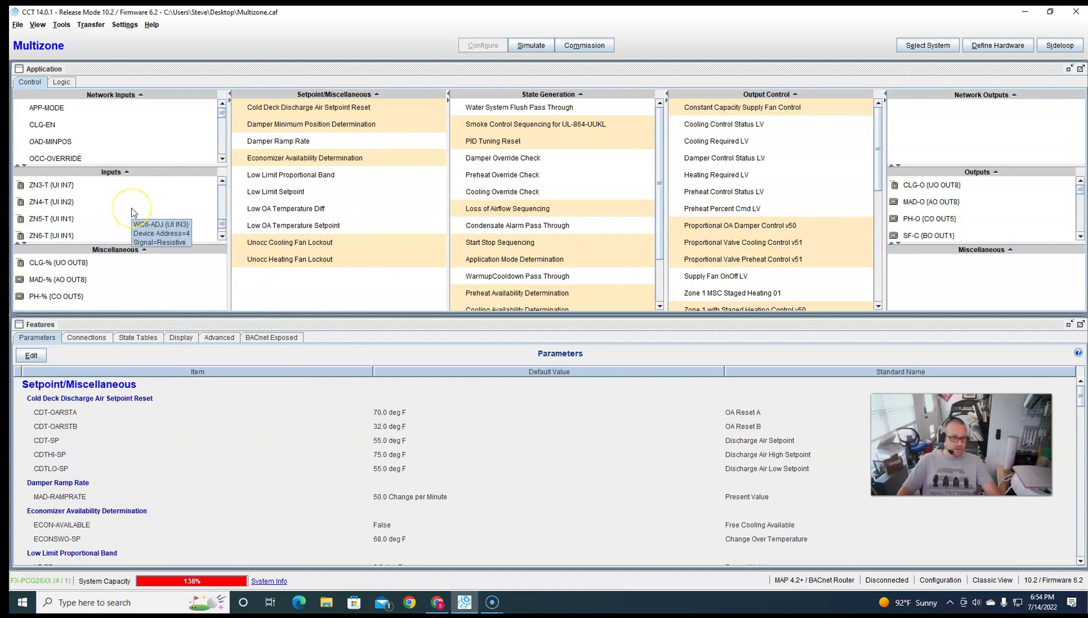
pyautogui.scroll(-3, 132, 212)
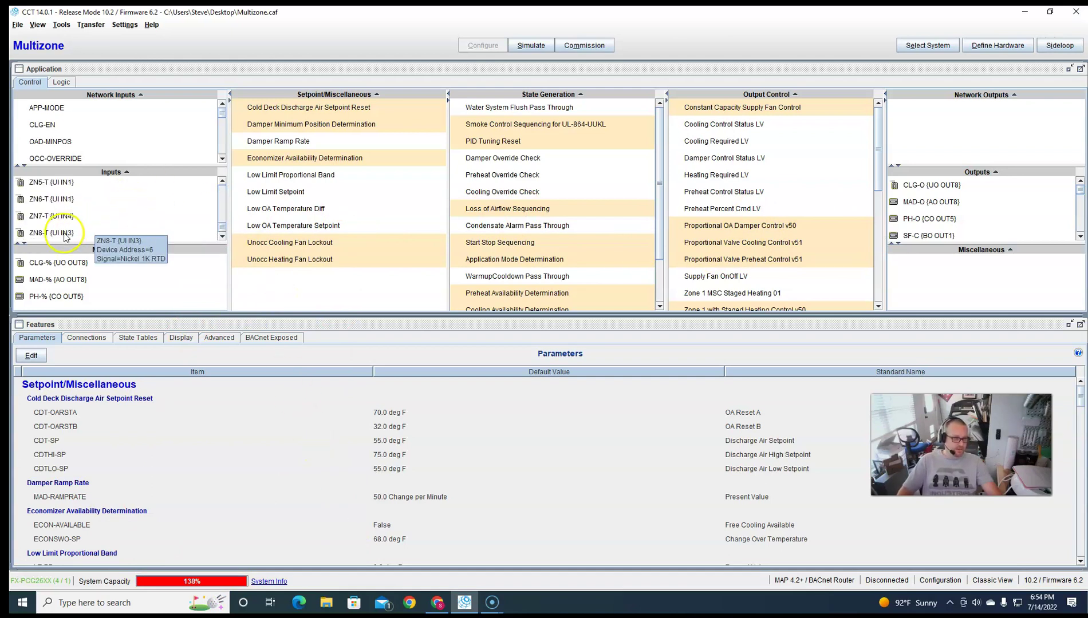
pyautogui.scroll(-5, 990, 212)
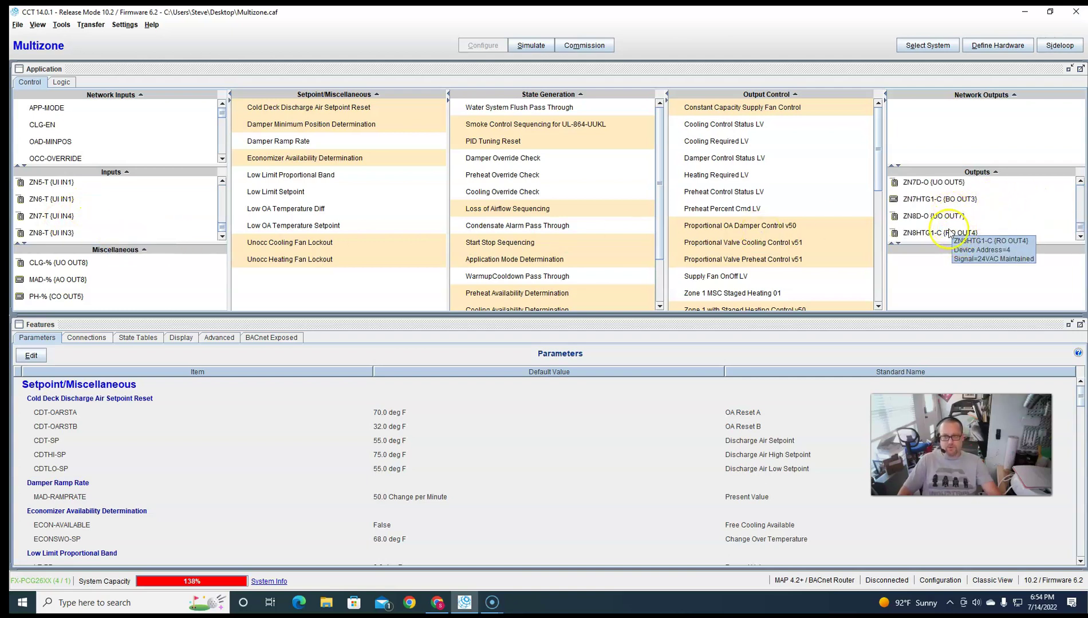
pyautogui.scroll(5, 950, 231)
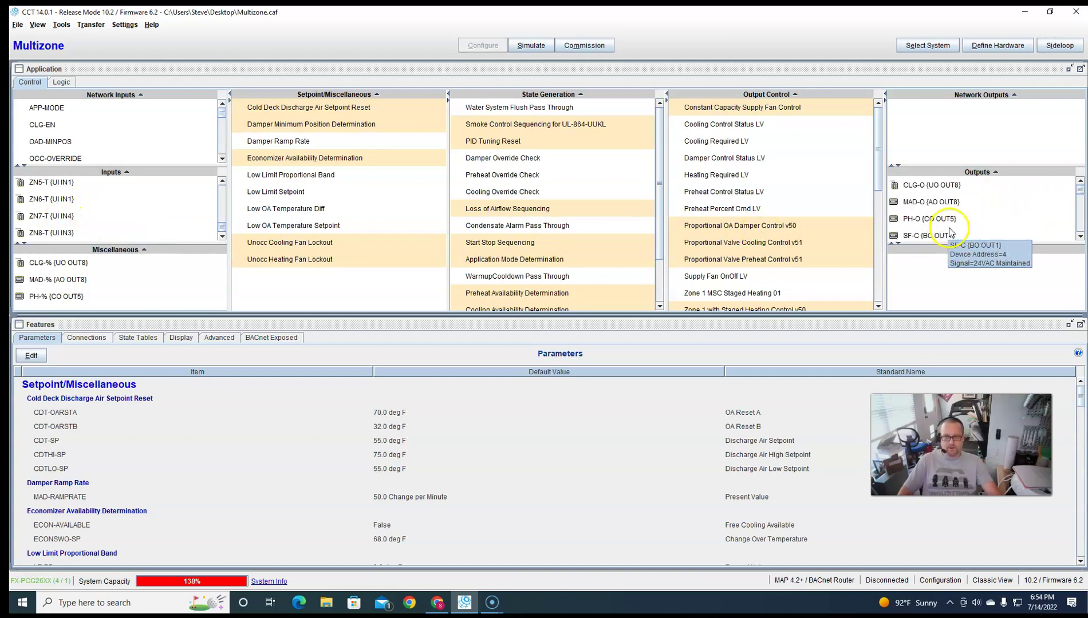
pyautogui.click(152, 372)
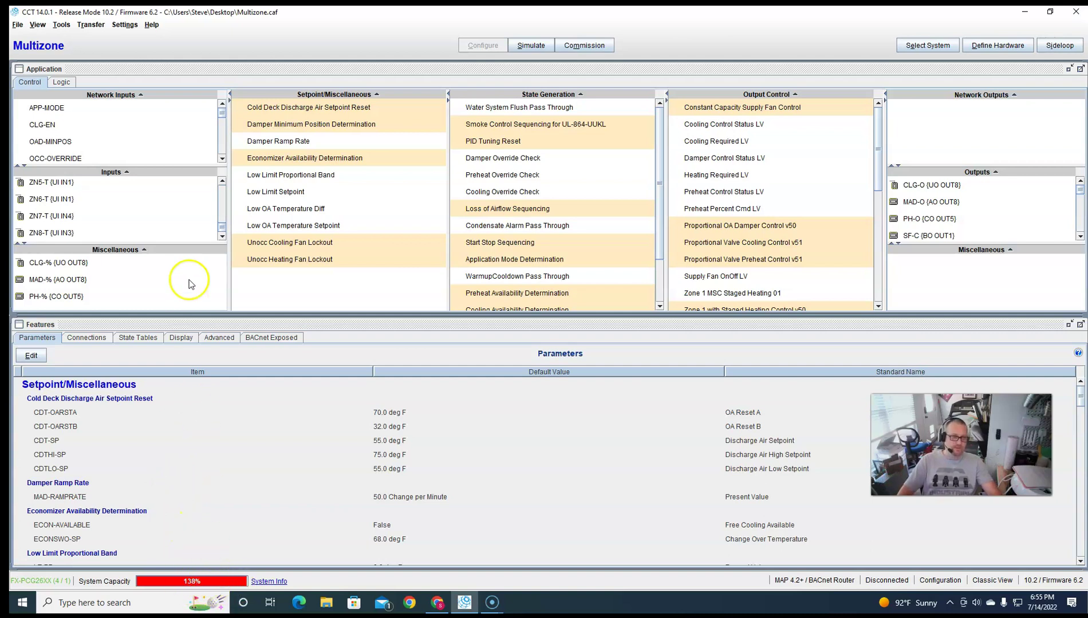
# Step: Save the configuration as Multizone.caf on the Desktop, then close it
pyautogui.click(16, 25)
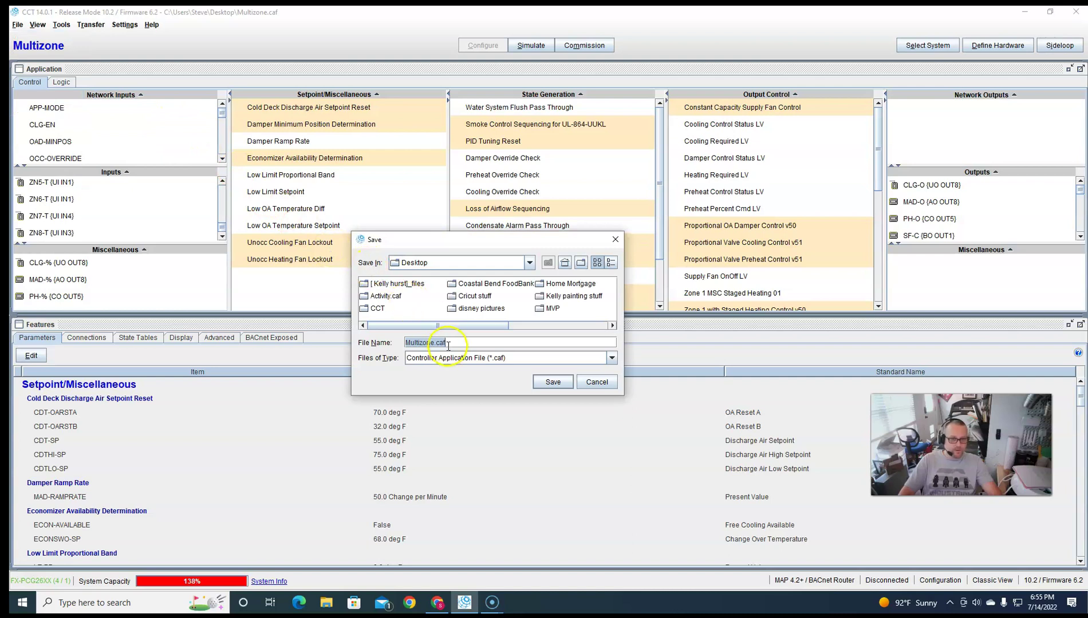
pyautogui.click(540, 382)
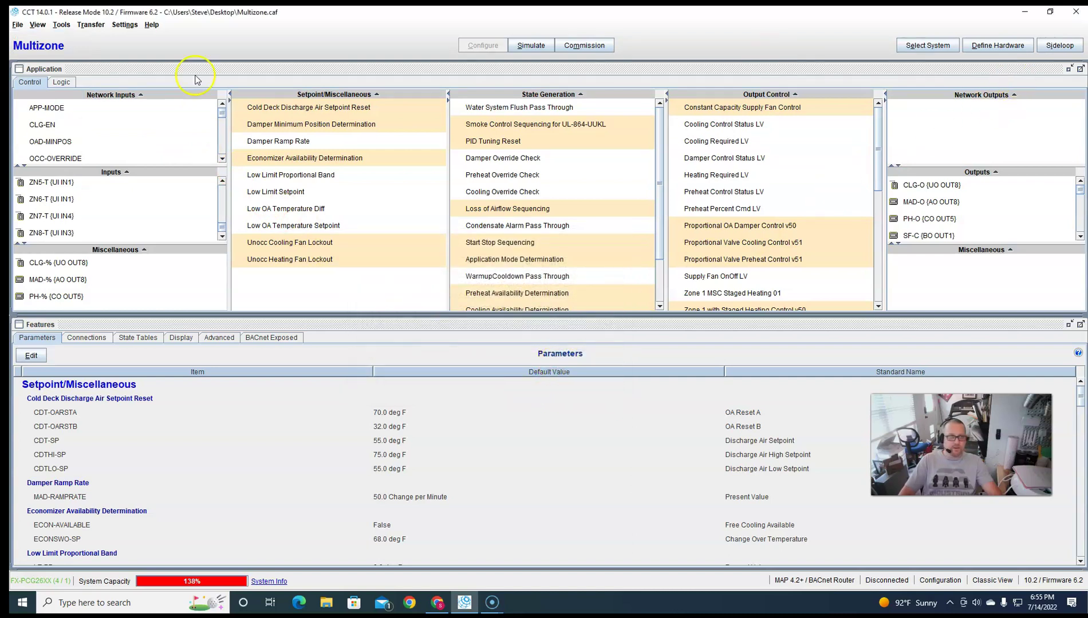
pyautogui.click(18, 24)
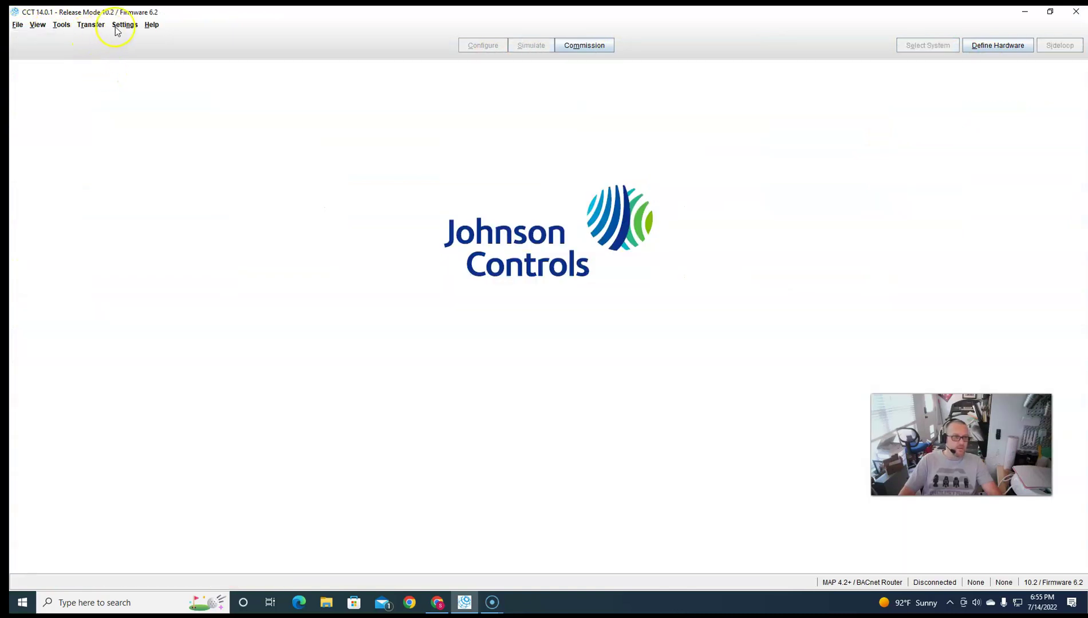
# Step: Switch the release mode to 10.5 with Firmware 9.0 and confirm the change
pyautogui.click(116, 25)
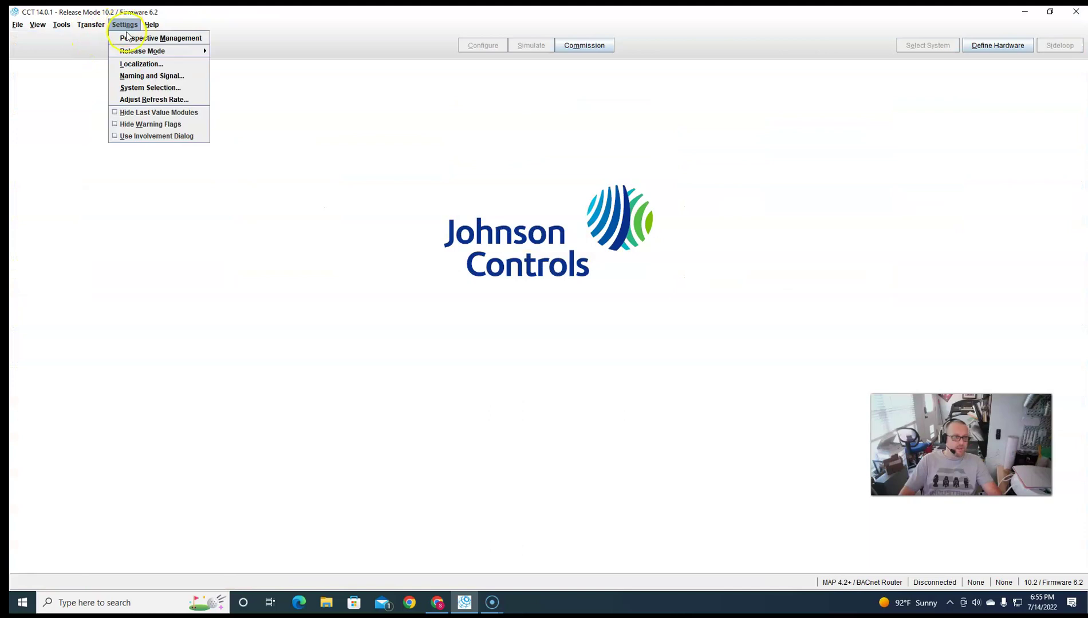
pyautogui.moveTo(152, 51)
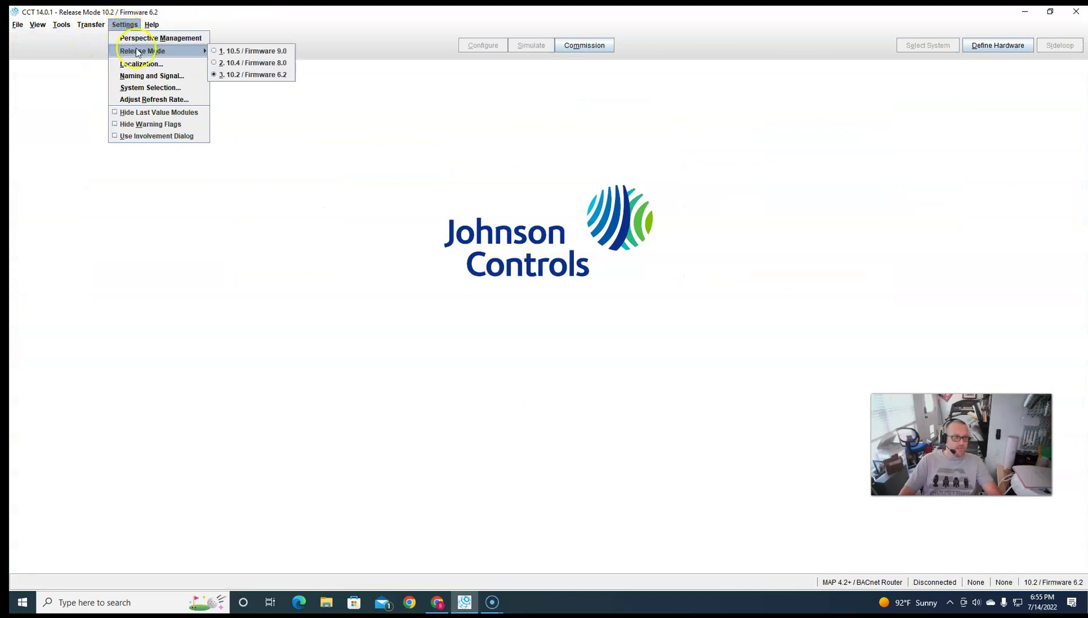
pyautogui.click(240, 51)
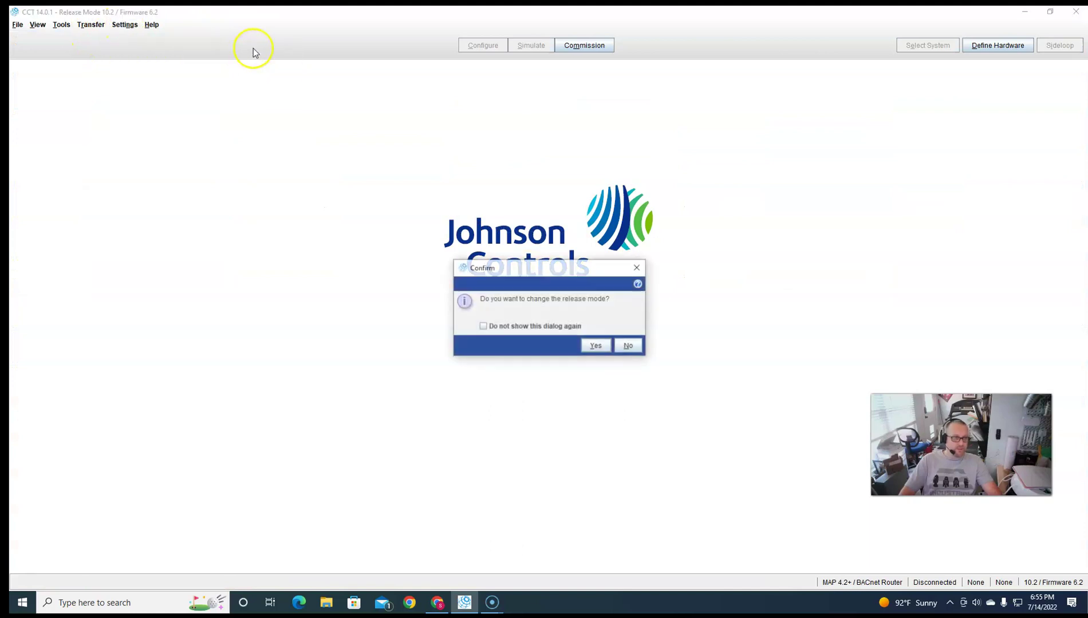
pyautogui.click(595, 347)
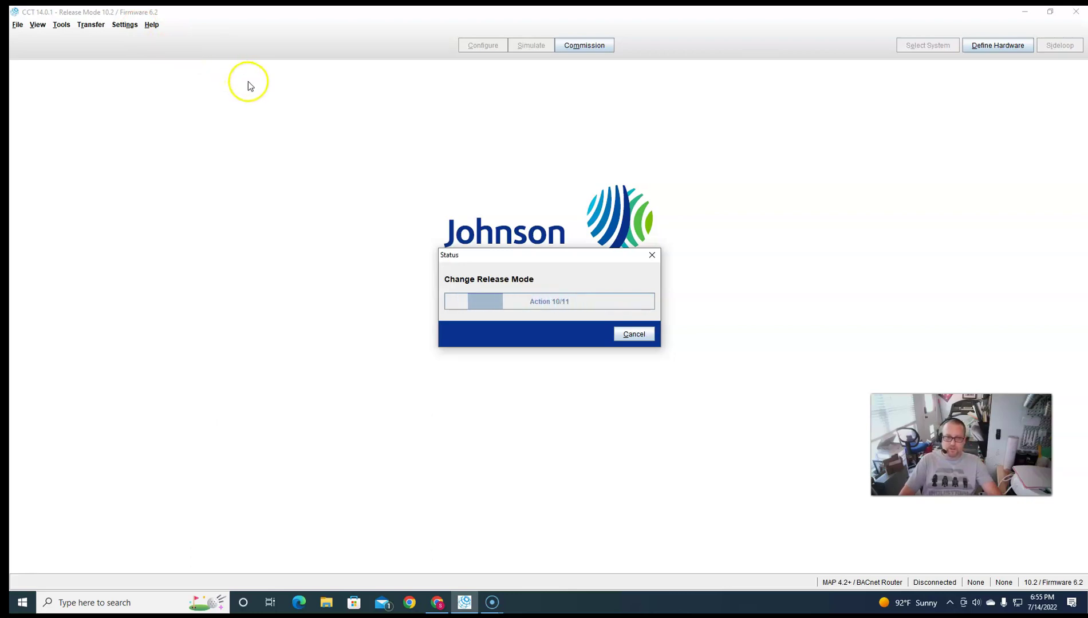
# Step: Verify that Release Mode 10.5 / Firmware 9.0 is now active
pyautogui.click(126, 24)
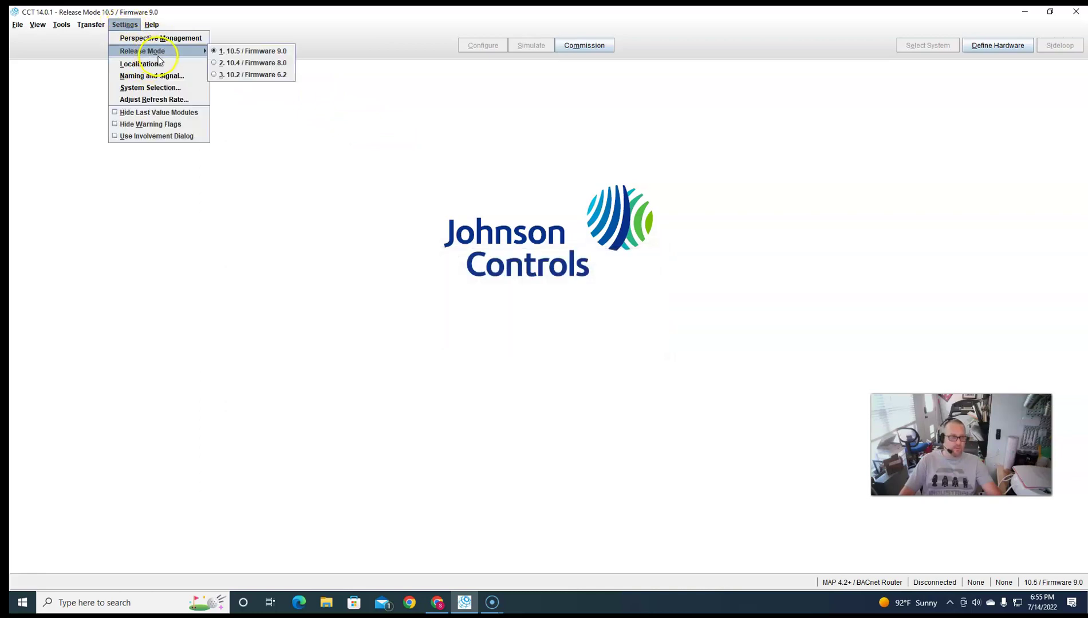
pyautogui.moveTo(197, 50)
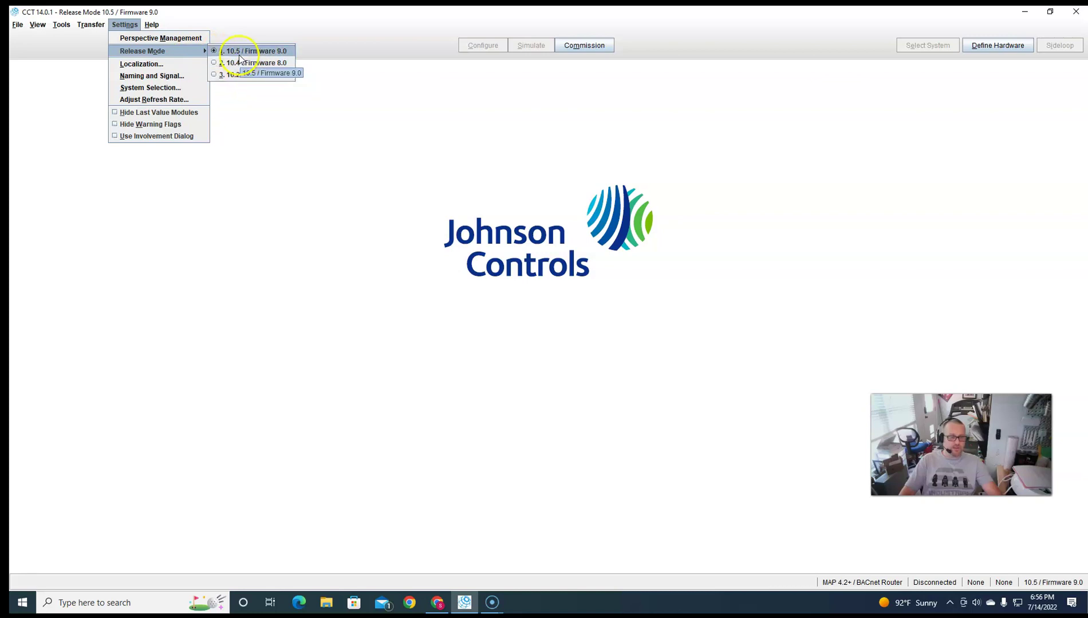
pyautogui.click(352, 72)
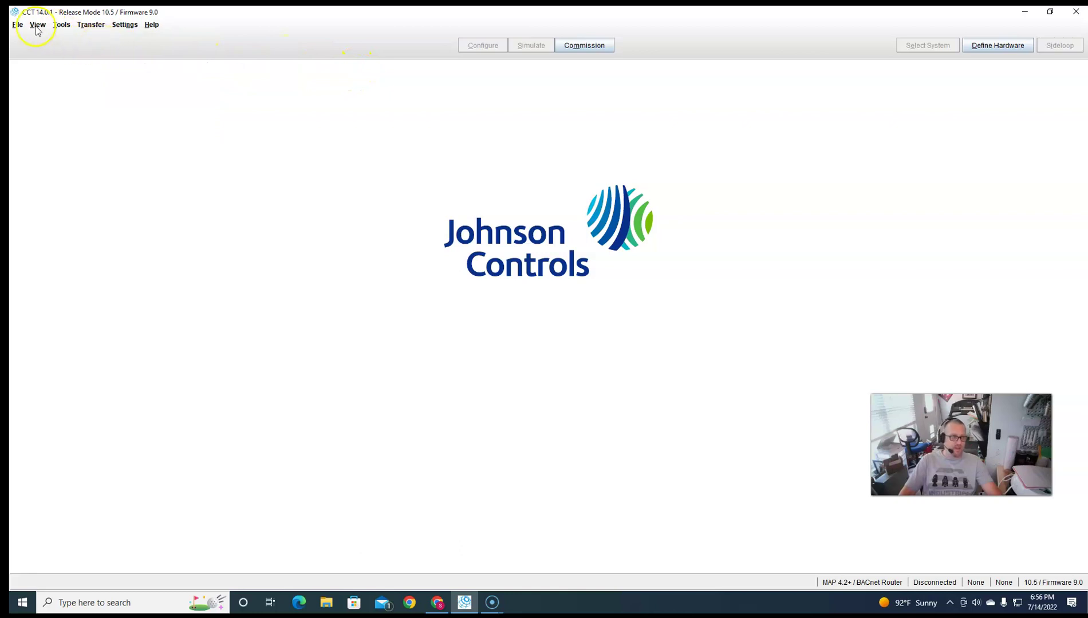
pyautogui.click(17, 25)
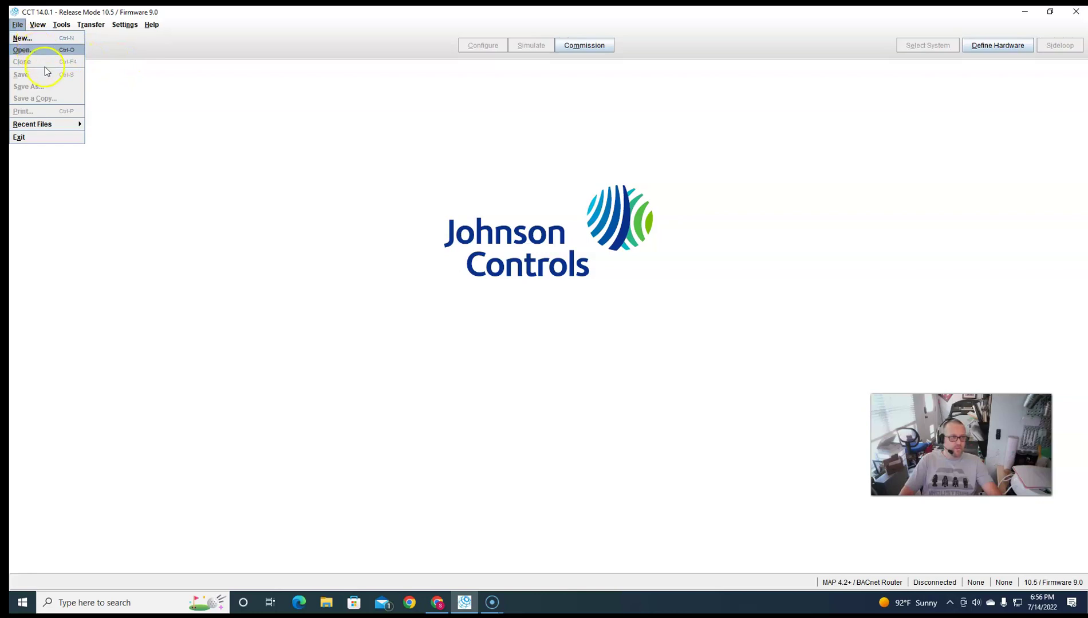
# Step: Open Multizone.caf from the Desktop
pyautogui.click(34, 50)
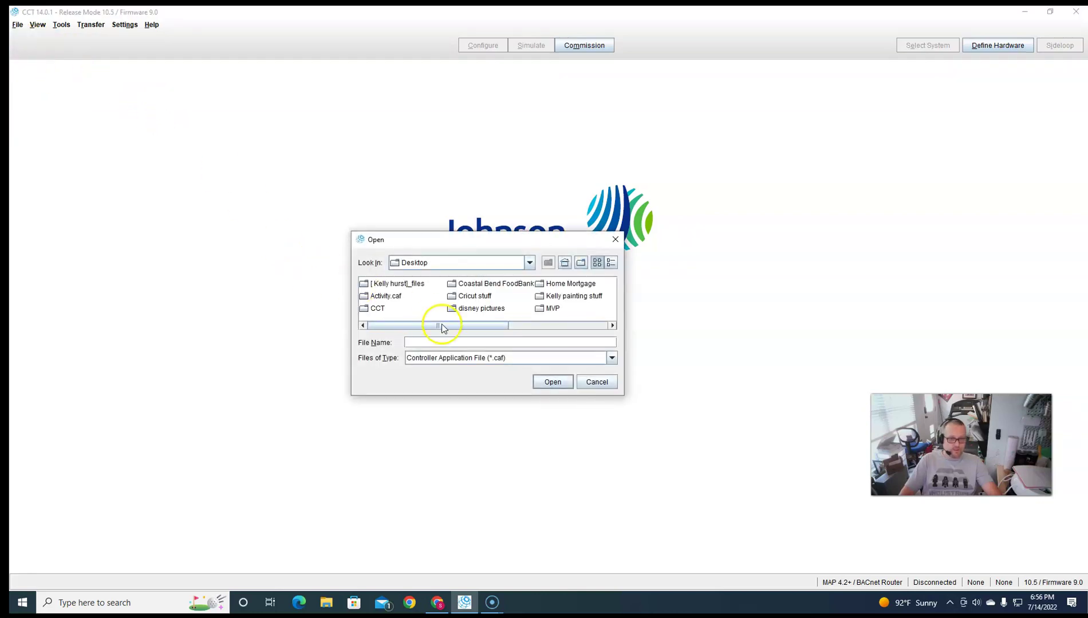
pyautogui.moveTo(452, 331); pyautogui.dragTo(554, 330)
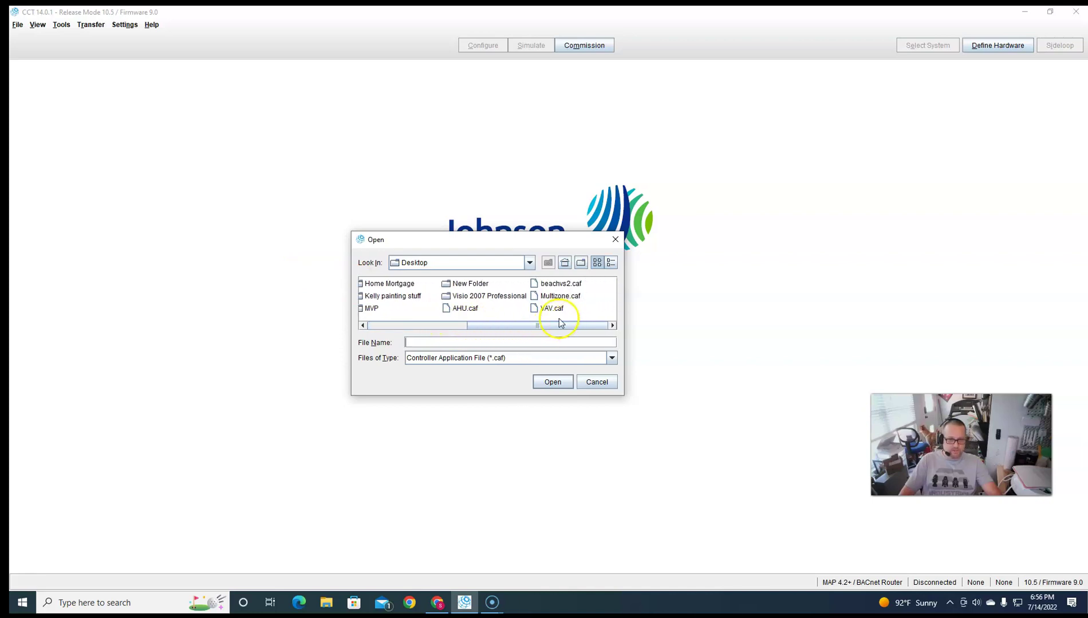
pyautogui.click(564, 296)
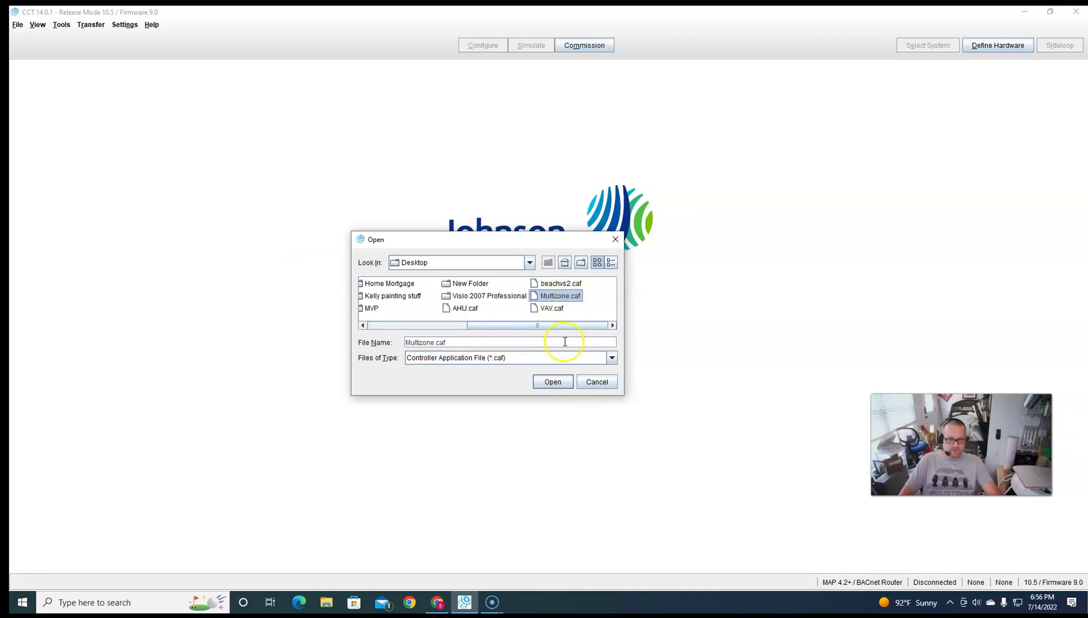
pyautogui.click(554, 384)
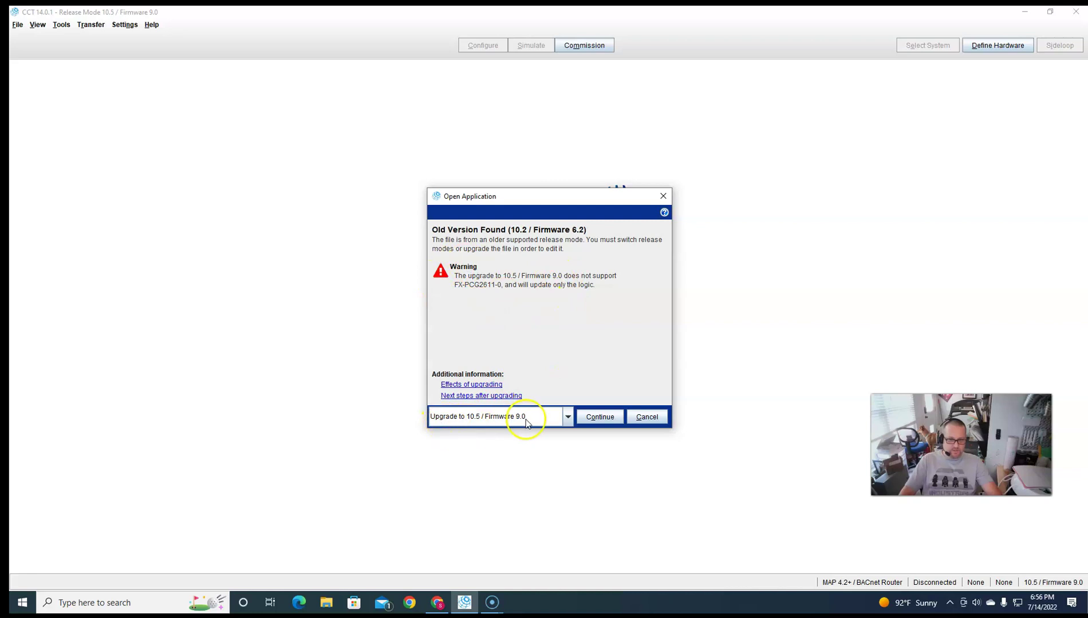
# Step: Continue the upgrade to 10.5, choose F4-CGM09090 as the field device, and confirm
pyautogui.click(597, 420)
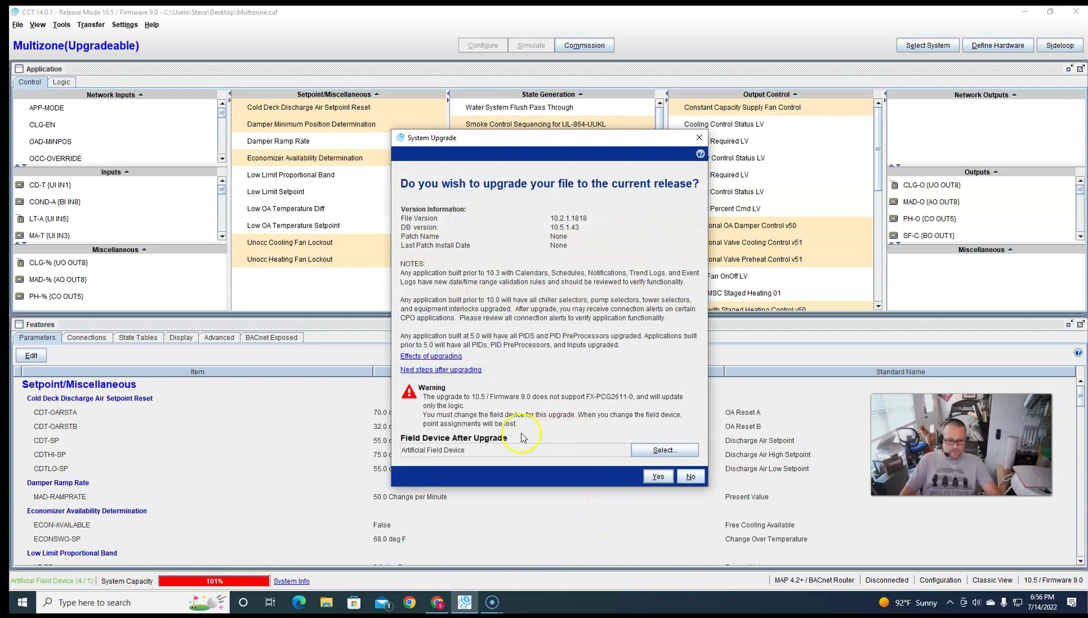
pyautogui.click(661, 452)
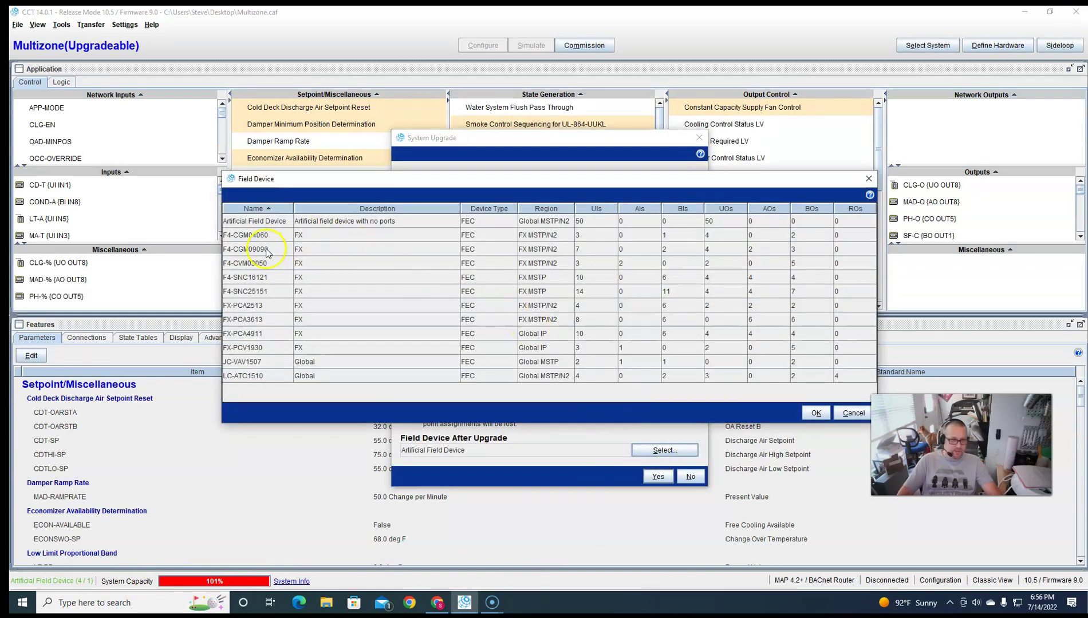
pyautogui.click(267, 254)
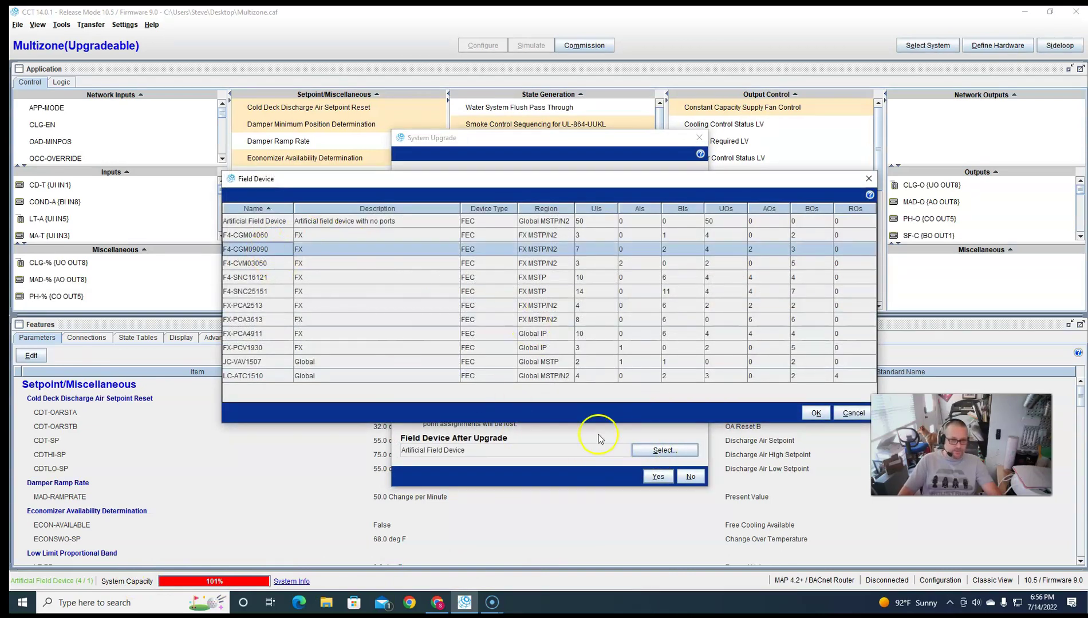
pyautogui.click(815, 412)
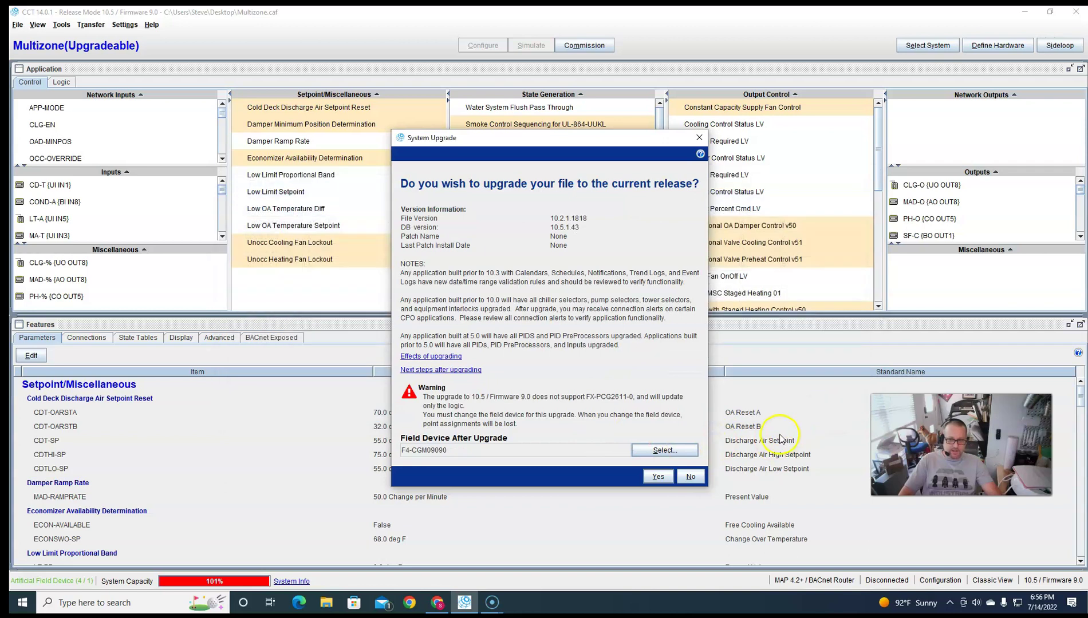
pyautogui.click(647, 478)
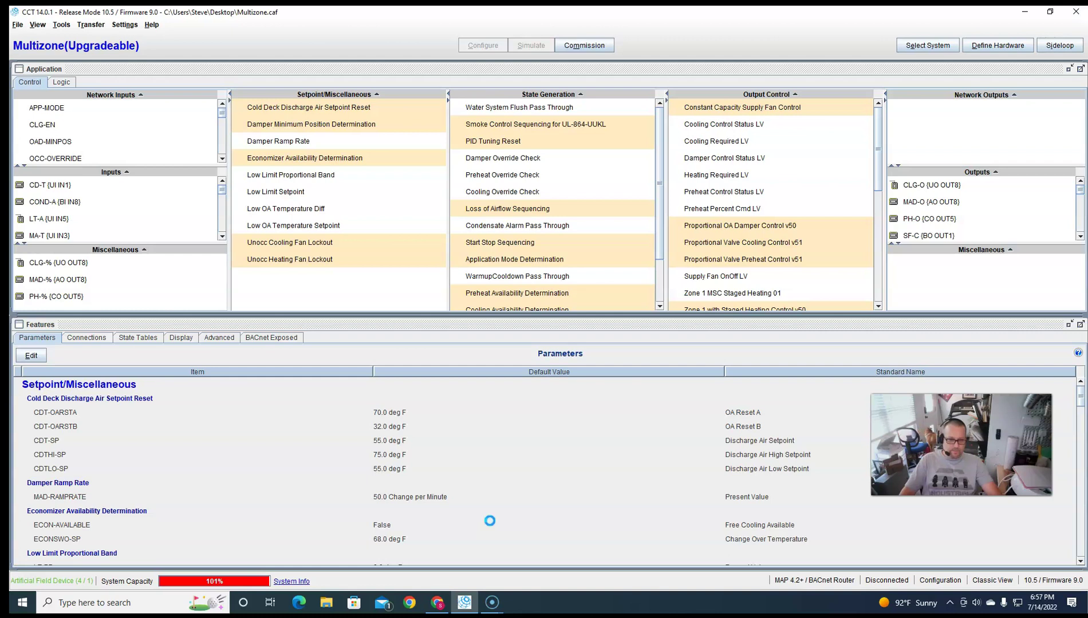
pyautogui.click(519, 414)
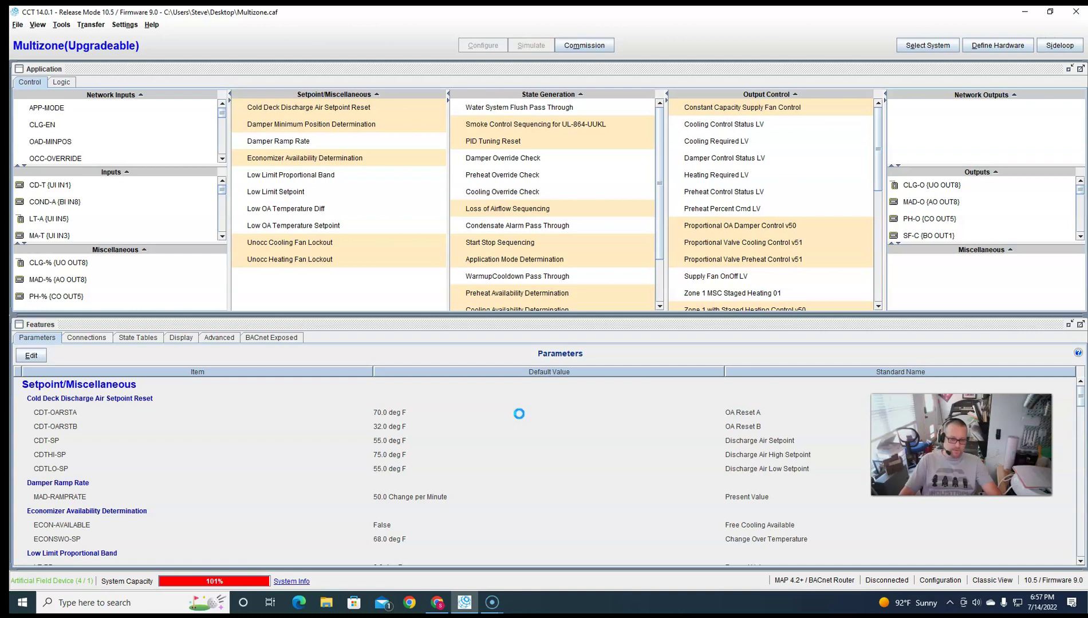
pyautogui.click(487, 431)
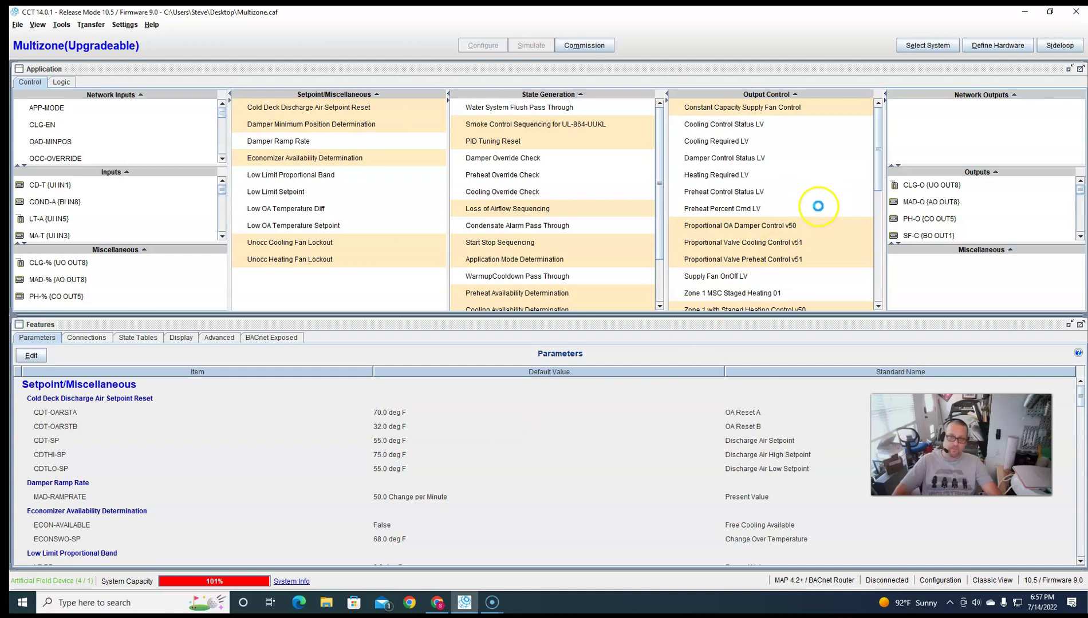
pyautogui.click(998, 47)
# Step: Delete the four FX-PCX2721 expansion modules from the SA bus
pyautogui.click(908, 159)
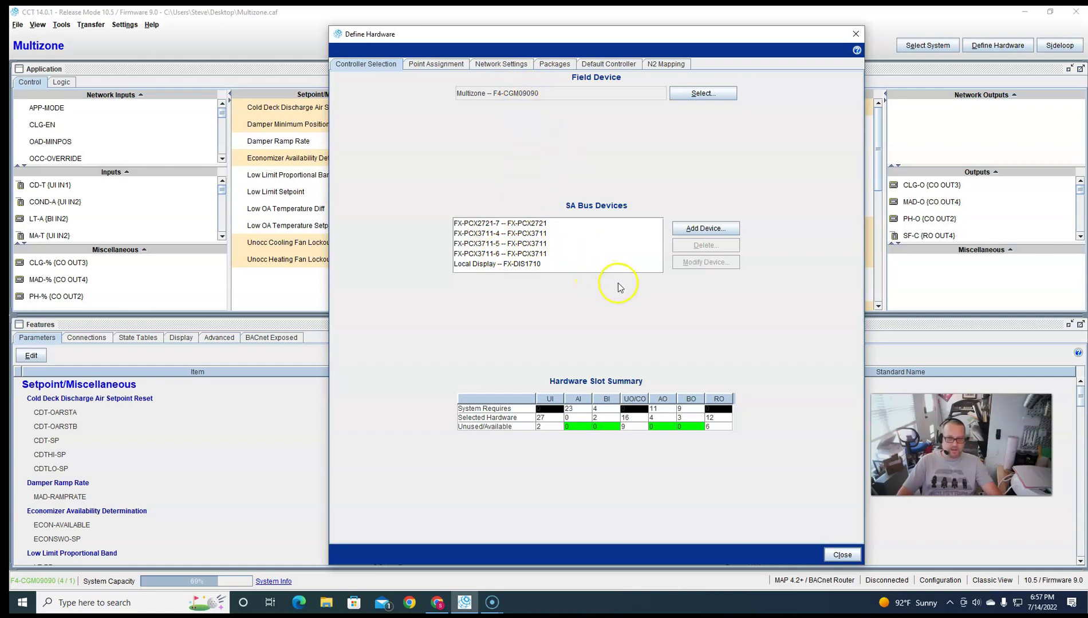
pyautogui.click(535, 223)
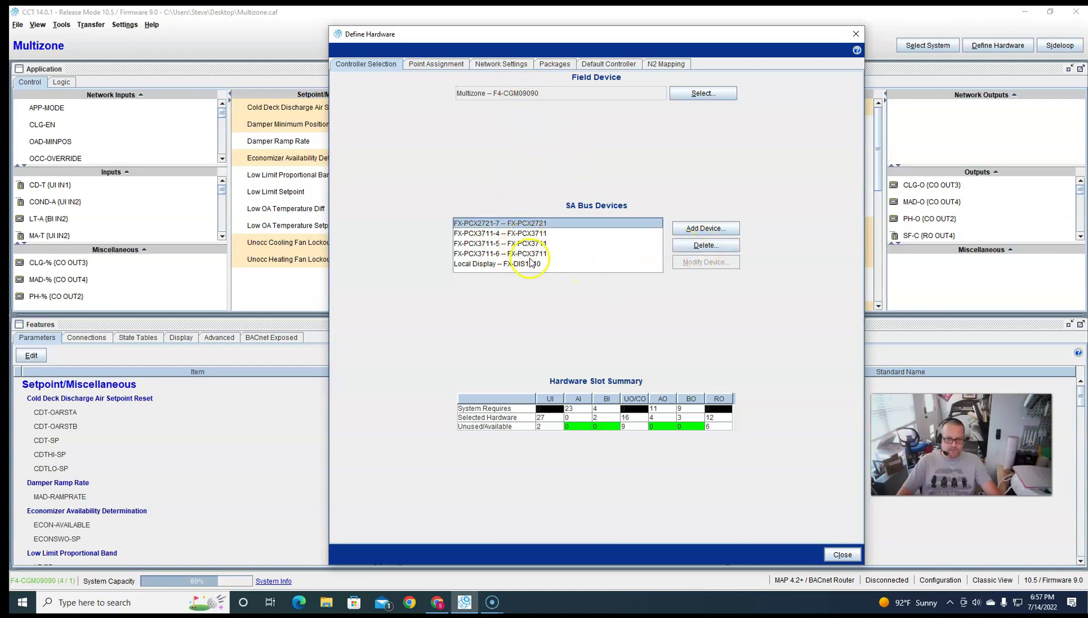
pyautogui.keyDown('shift'); pyautogui.click(531, 255); pyautogui.keyUp('shift')
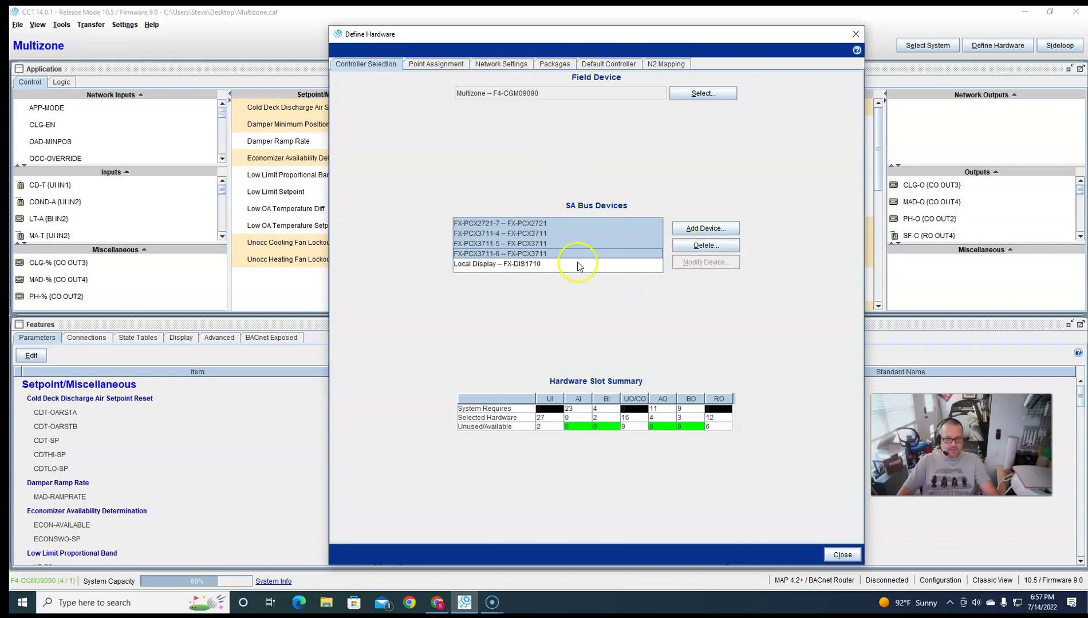
pyautogui.click(706, 245)
pyautogui.click(643, 367)
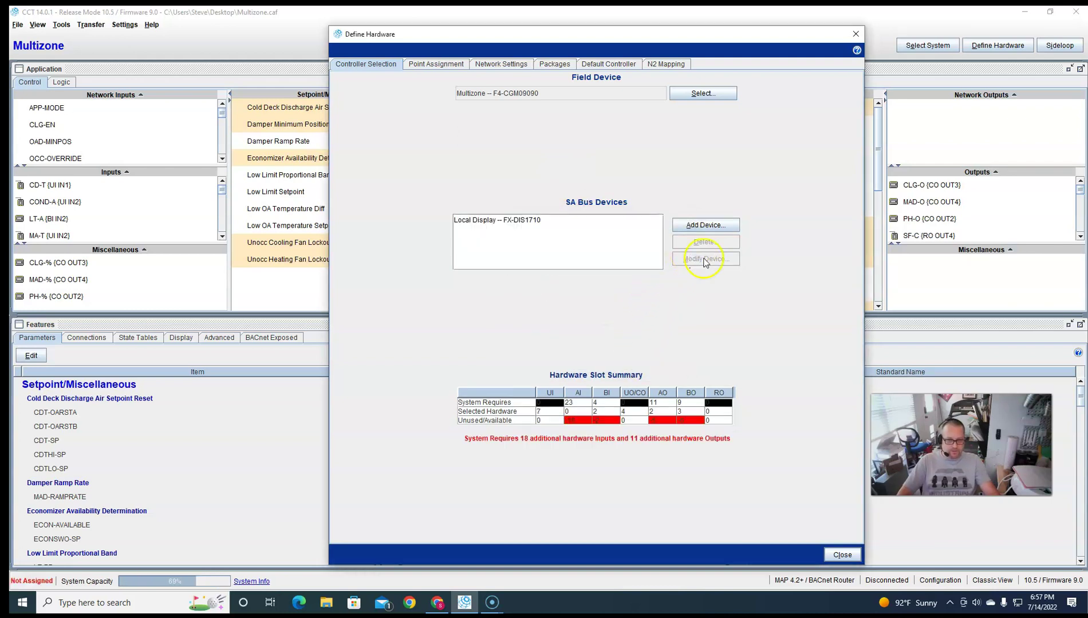
# Step: Add four F4-XPM09090 expansion modules to the SA bus
pyautogui.click(704, 228)
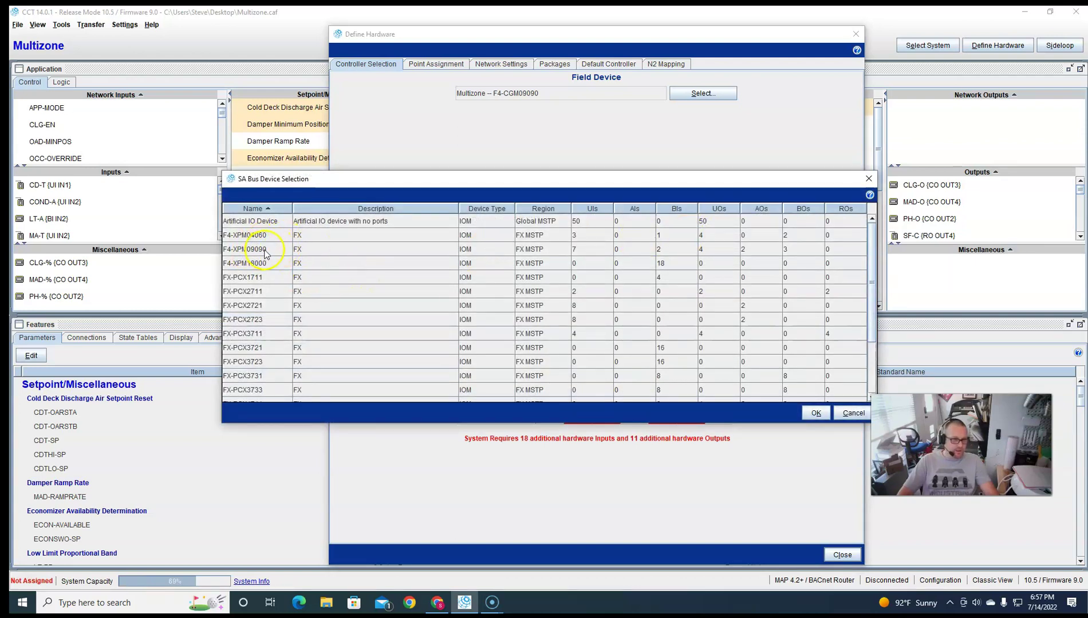
pyautogui.click(267, 252)
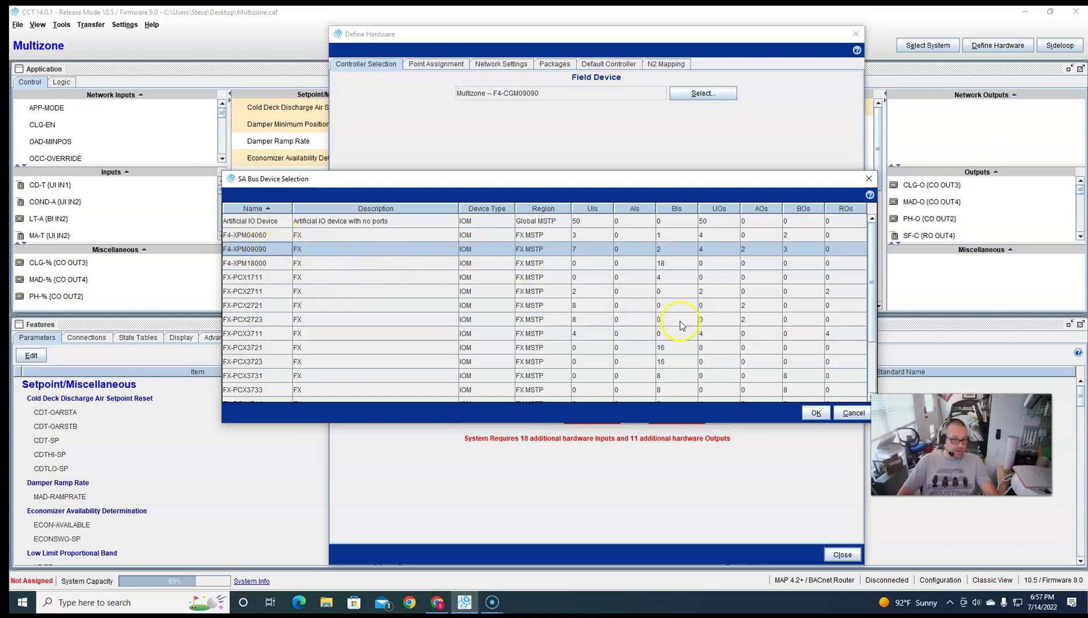
pyautogui.click(814, 413)
pyautogui.moveTo(523, 302); pyautogui.dragTo(602, 312)
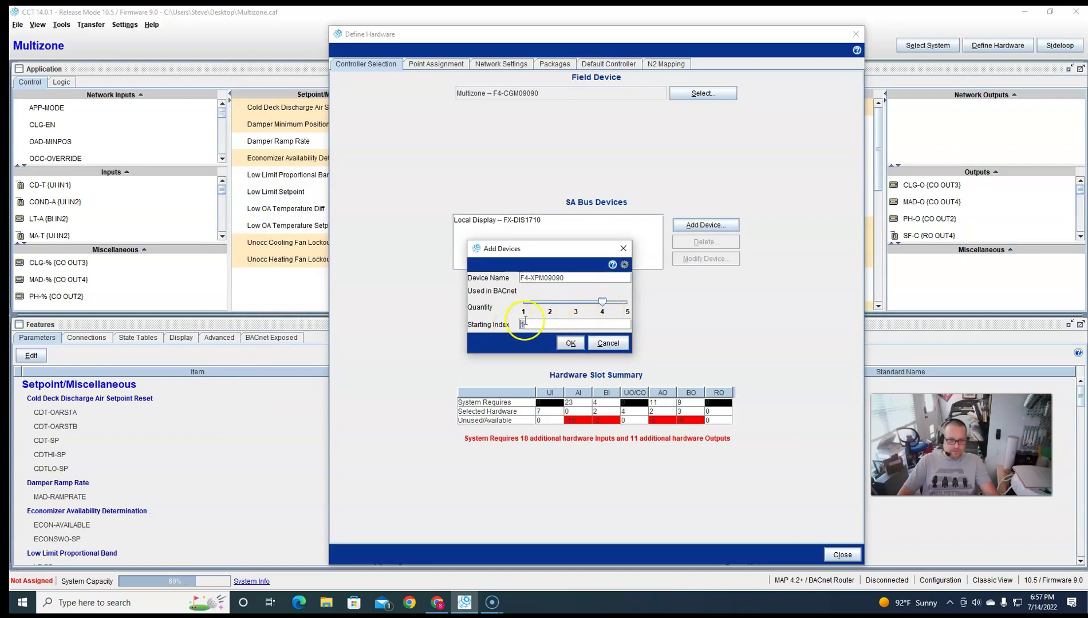
pyautogui.click(568, 326)
pyautogui.click(571, 344)
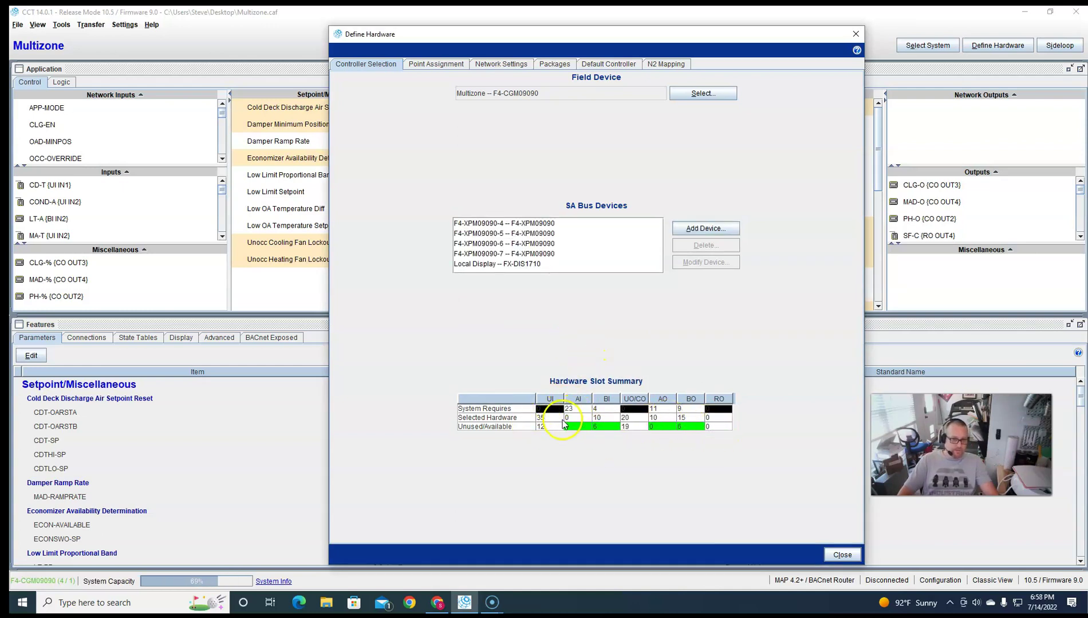
# Step: Close Define Hardware and review the reassigned points in the Inputs list
pyautogui.click(836, 553)
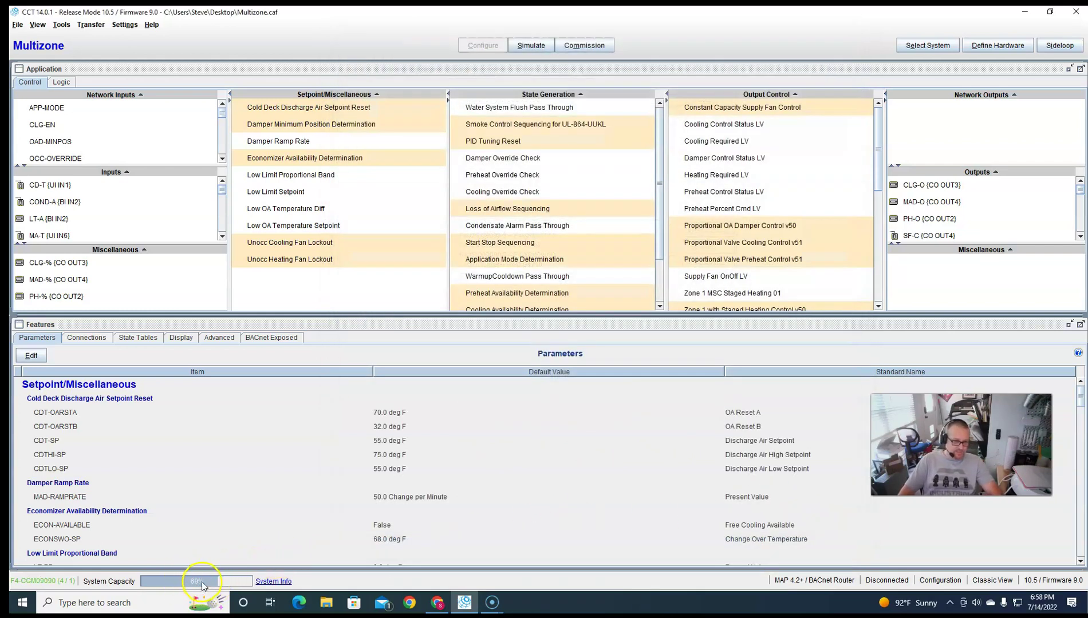
pyautogui.scroll(-5, 114, 219)
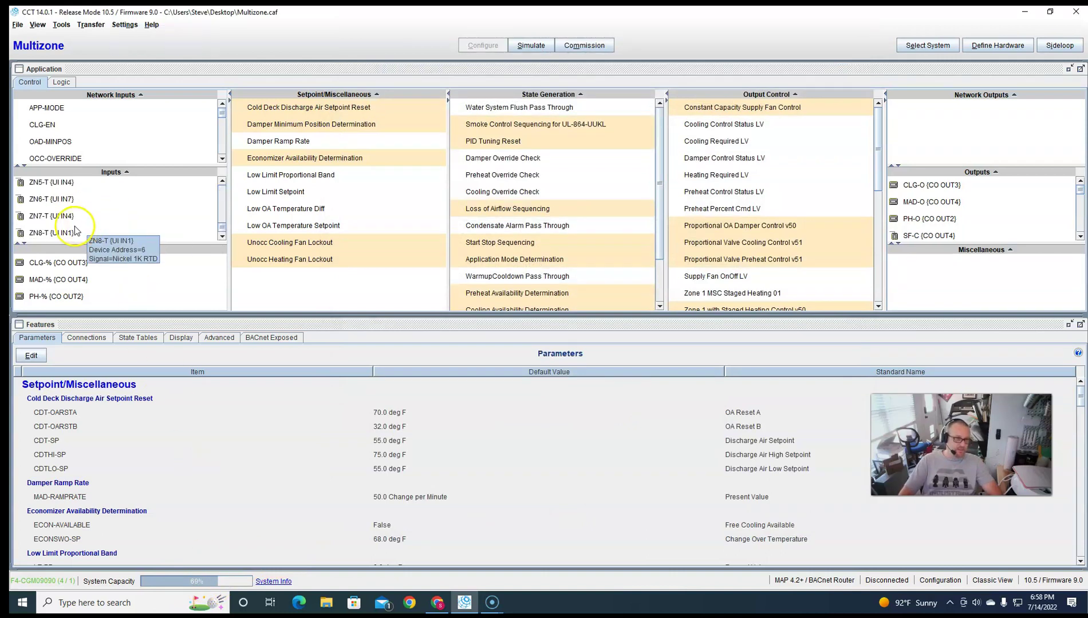
pyautogui.scroll(5, 45, 232)
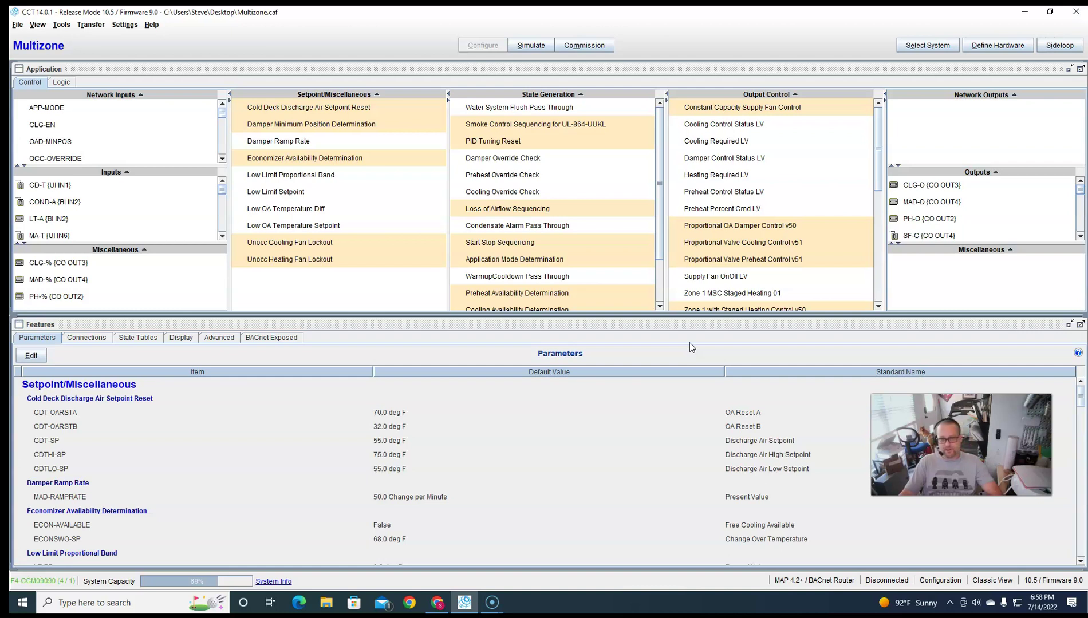
pyautogui.click(995, 46)
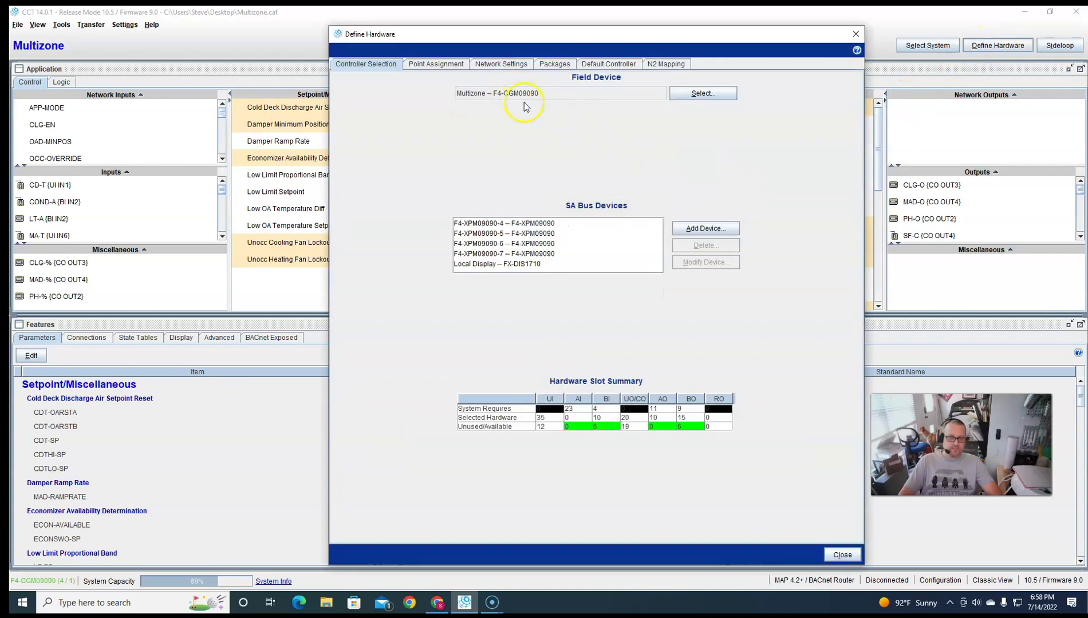
pyautogui.click(697, 94)
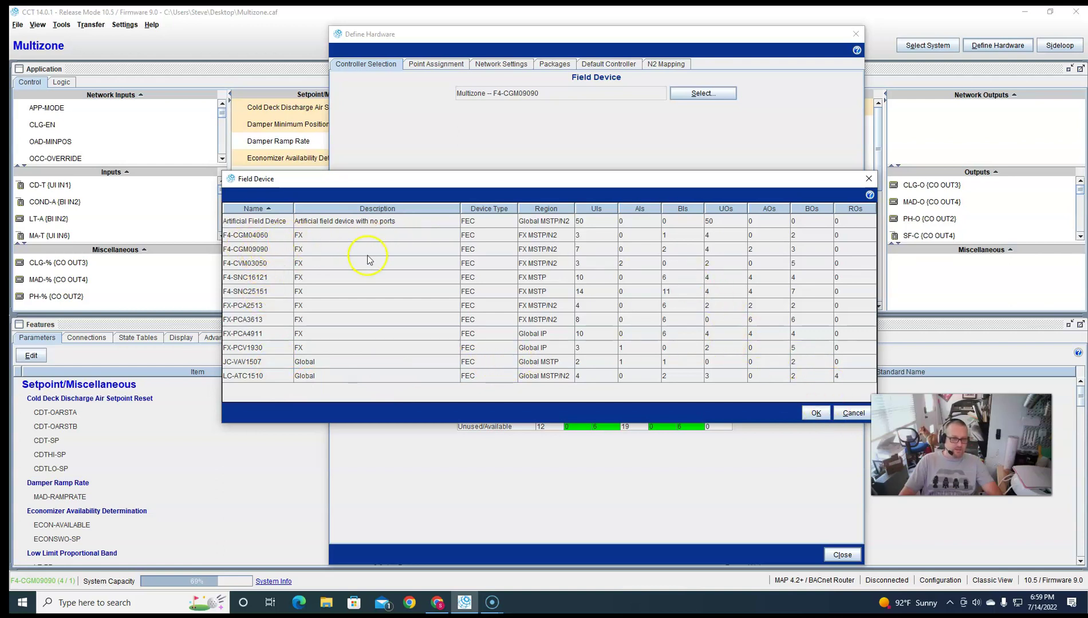
pyautogui.click(852, 413)
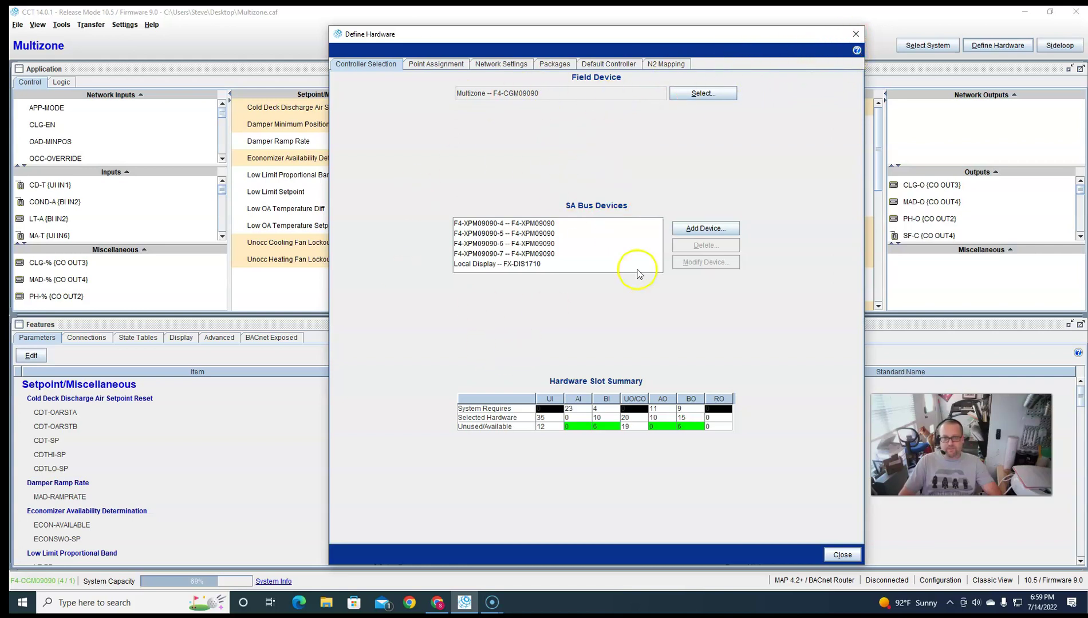
pyautogui.click(856, 33)
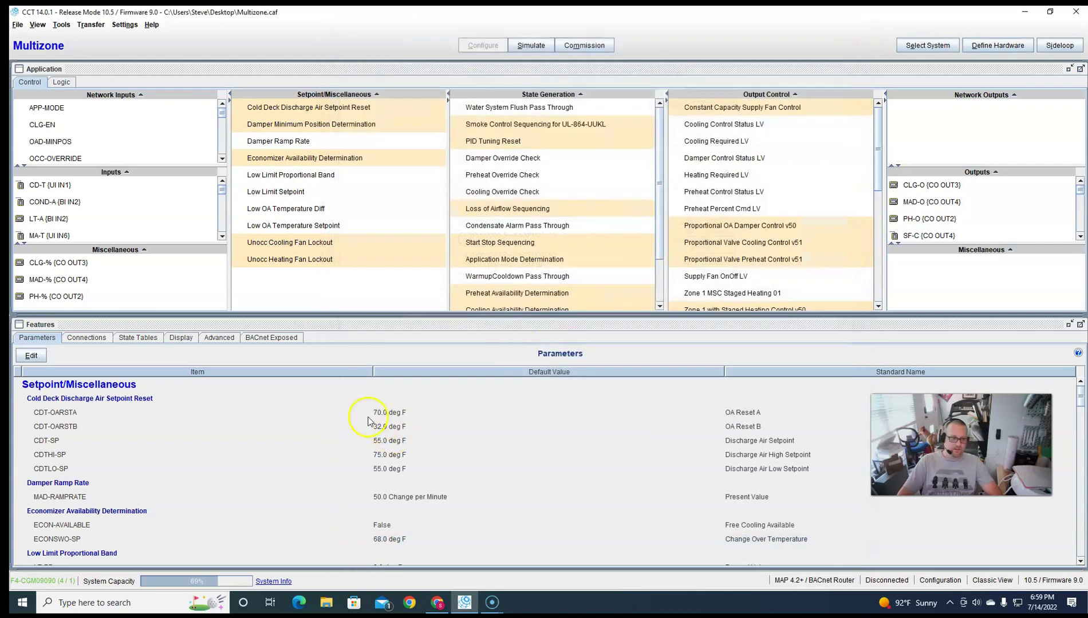